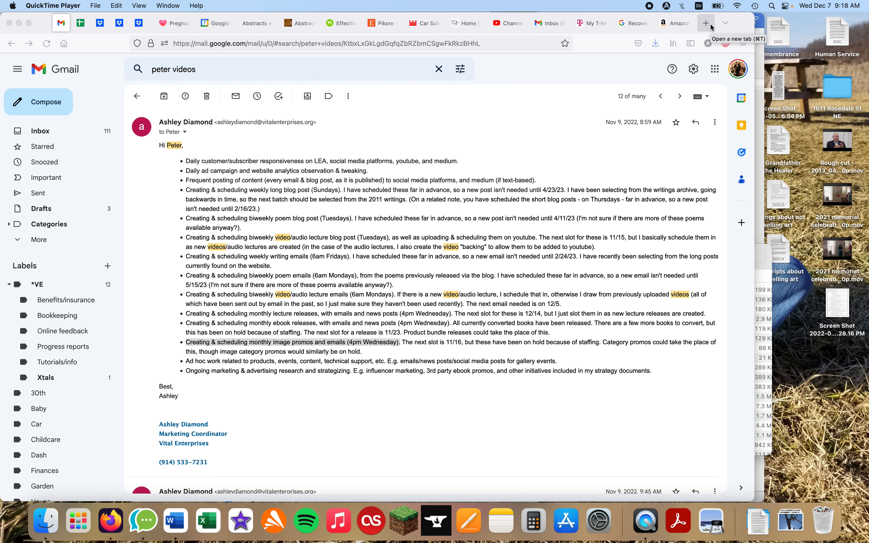
- Open constantcontact.com in a new browser tab and log in to the account with the prefilled credentials
{"action": "left_click", "coordinate": [712, 28]}
{"action": "type", "text": "constantcontact.com/"}
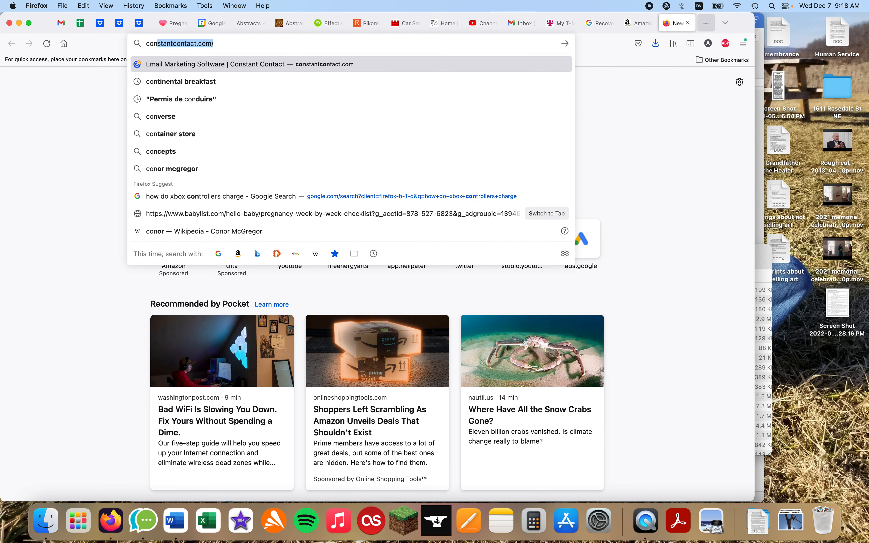
{"action": "key", "text": "Return"}
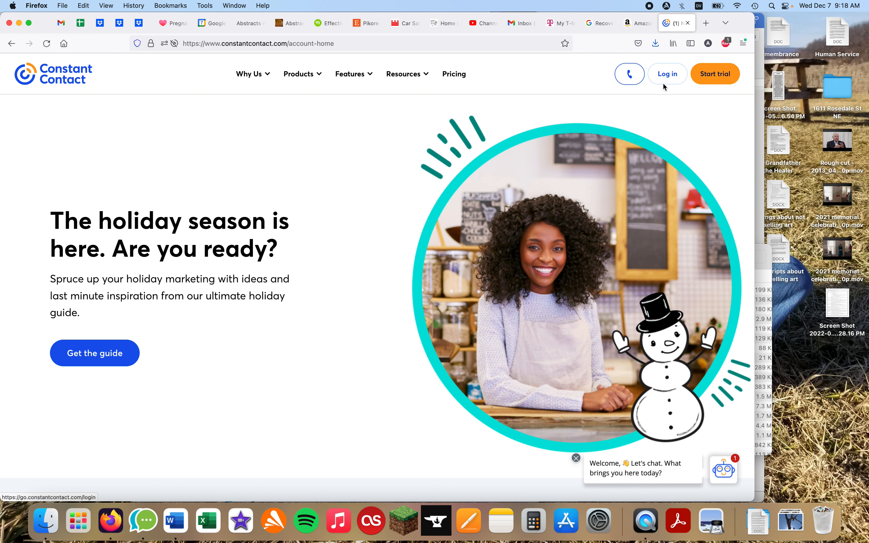
{"action": "left_click", "coordinate": [667, 73]}
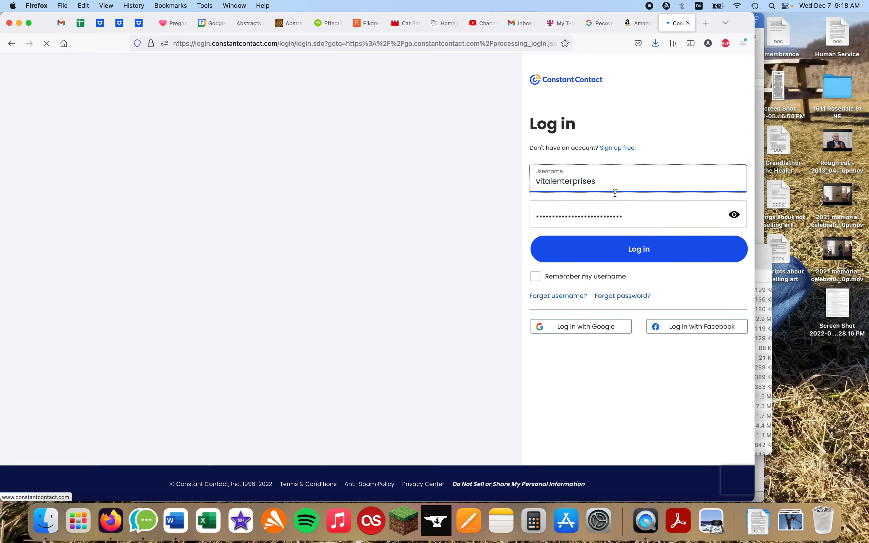
{"action": "left_click", "coordinate": [625, 250]}
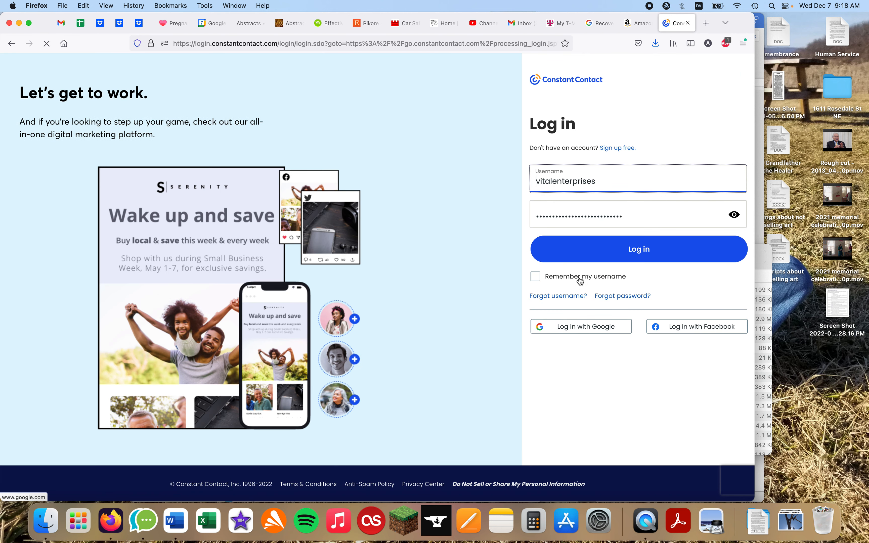
{"action": "left_click", "coordinate": [598, 279]}
{"action": "left_click", "coordinate": [627, 250]}
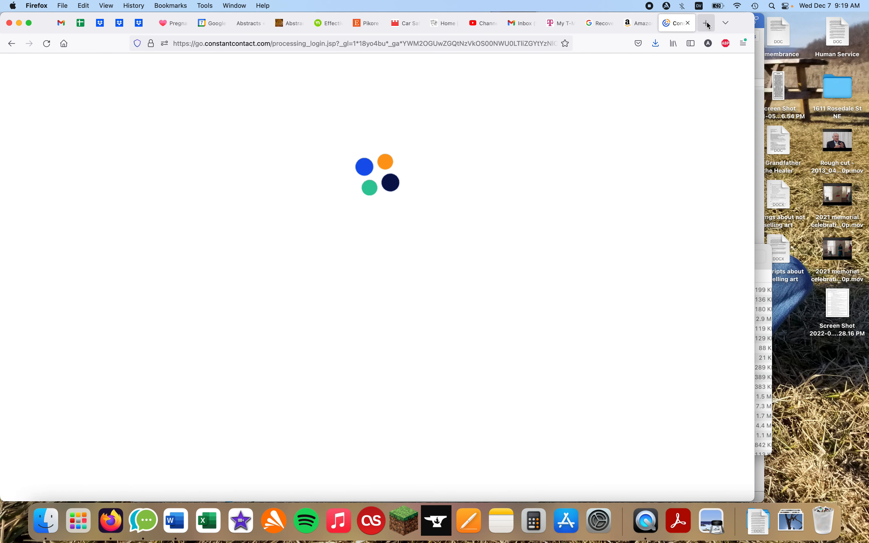
- Open the WordPress admin dashboard at lifeenergyarts.com/wp-admin/ in another new browser tab
{"action": "left_click", "coordinate": [706, 23]}
{"action": "type", "text": "lifeenergyarts.com/"}
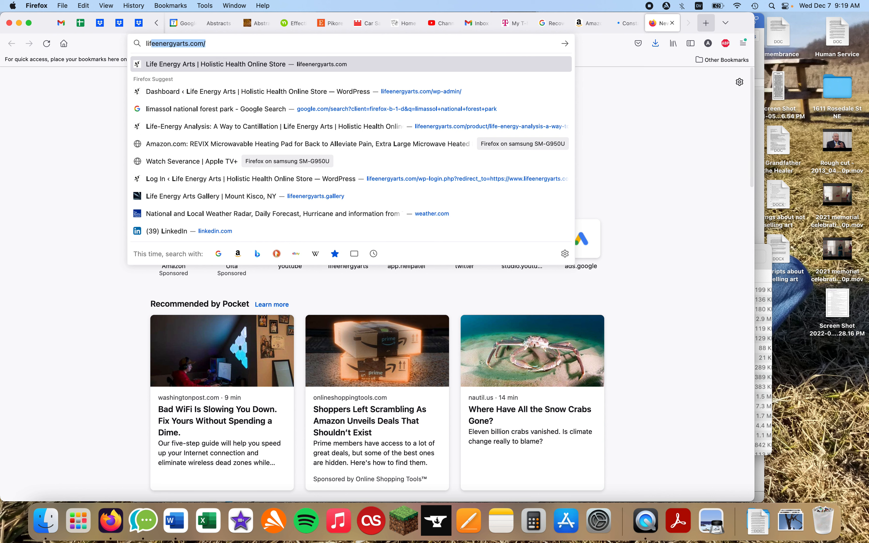
{"action": "key", "text": "Right"}
{"action": "type", "text": "wp"}
{"action": "key", "text": "Right"}
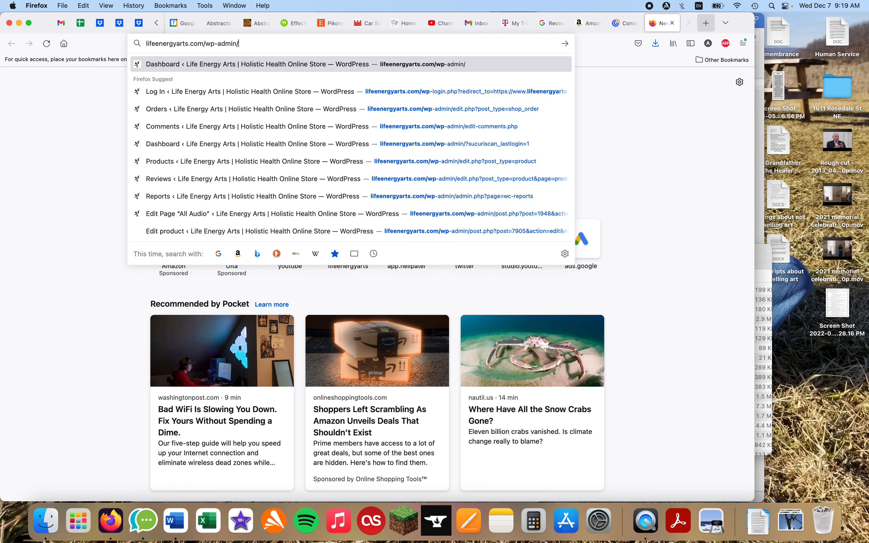
{"action": "key", "text": "Return"}
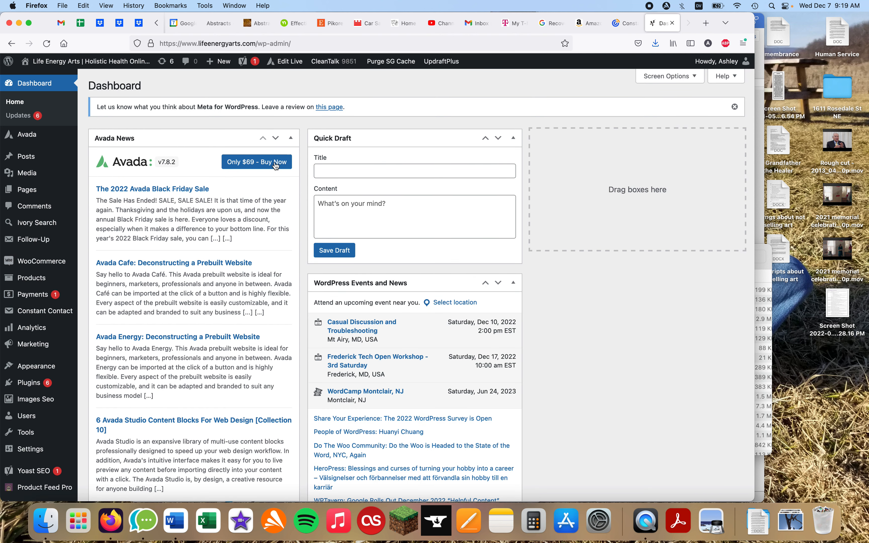
- Go to WooCommerce's Woo Discount Rules and open the "Individual product discount - photo promo" rule for editing
{"action": "mouse_move", "coordinate": [64, 264]}
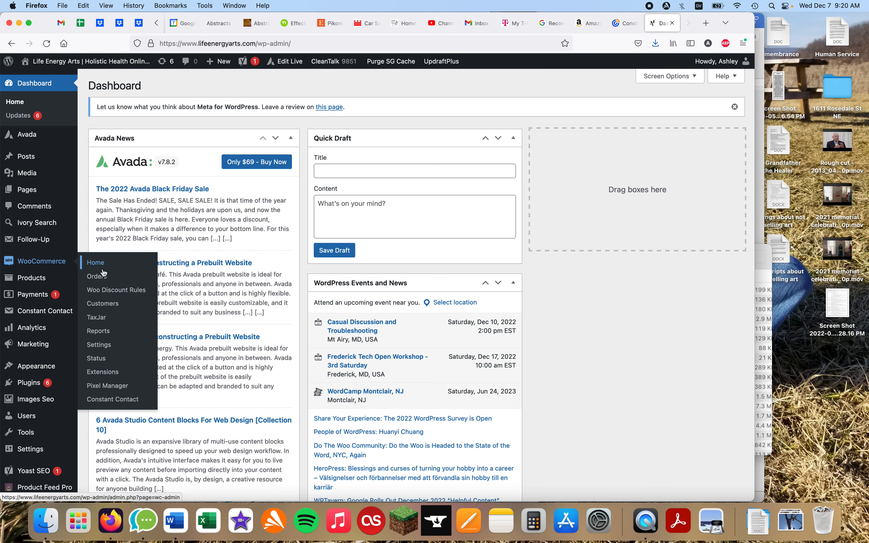
{"action": "left_click", "coordinate": [102, 295]}
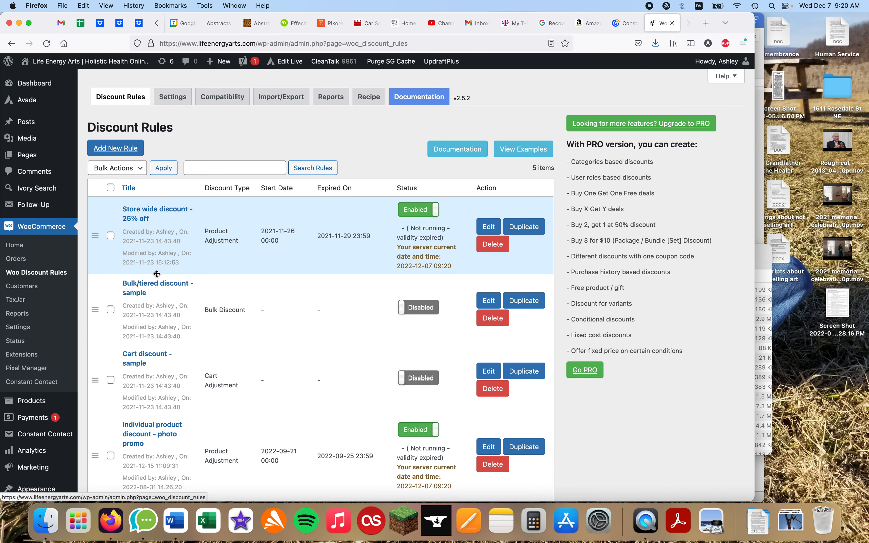
{"action": "scroll", "coordinate": [157, 274], "scroll_direction": "down", "scroll_amount": 3}
{"action": "scroll", "coordinate": [157, 274], "scroll_direction": "down", "scroll_amount": 5}
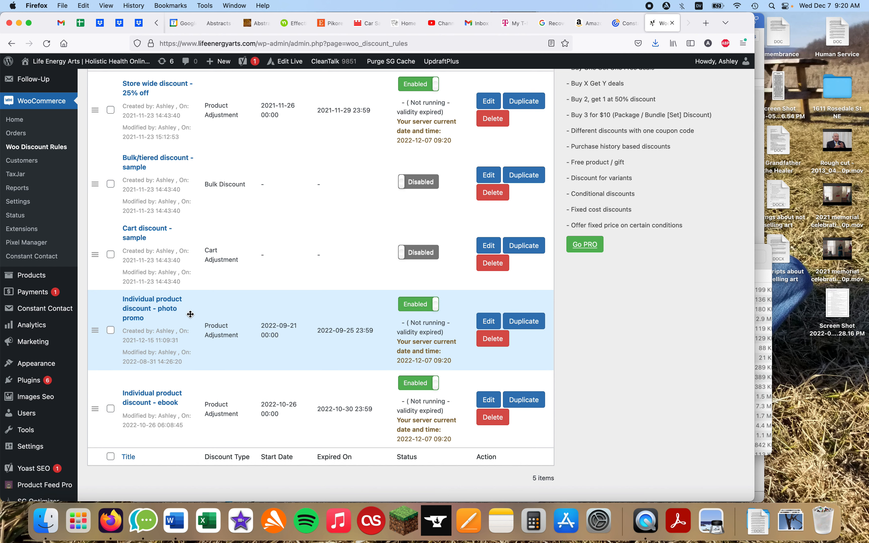
{"action": "scroll", "coordinate": [409, 334], "scroll_direction": "up", "scroll_amount": 3}
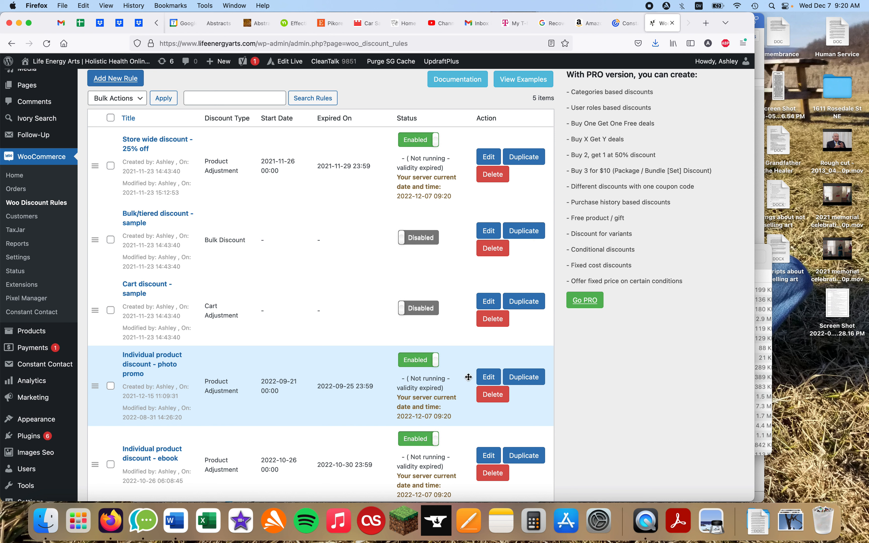
{"action": "left_click", "coordinate": [489, 377]}
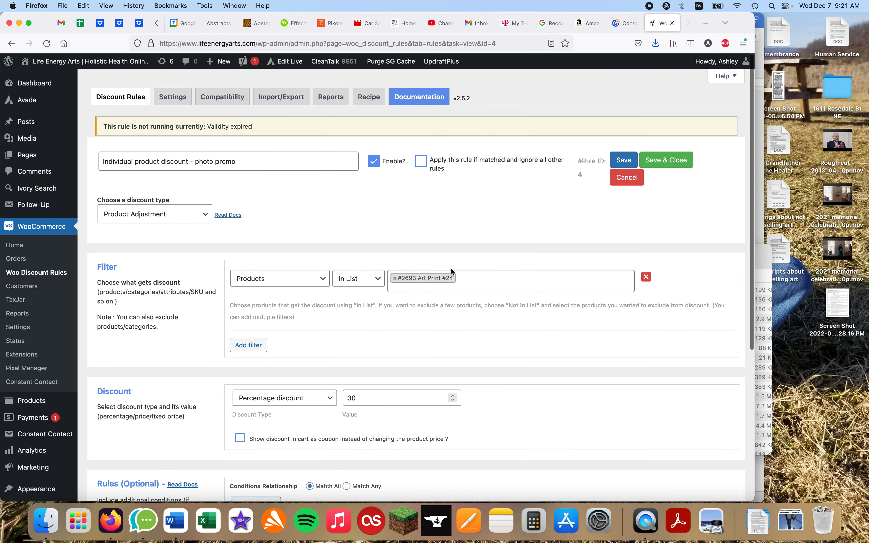
- Replace the Art Print #24 entry in the rule's product filter with the main product "#2433 Abstract #17"
{"action": "left_click", "coordinate": [460, 280]}
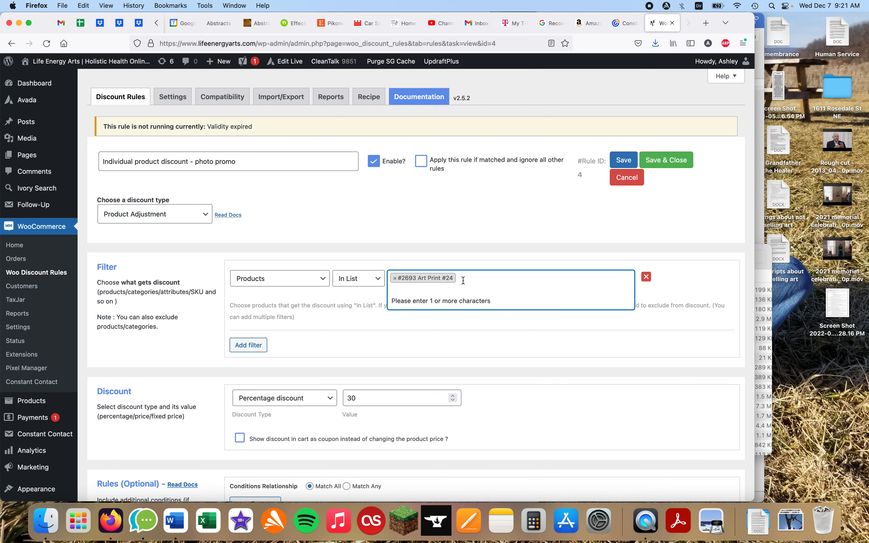
{"action": "key", "text": "BackSpace"}
{"action": "key", "text": "BackSpace"}
{"action": "key", "text": "BackSpace"}
{"action": "key", "text": "BackSpace"}
{"action": "key", "text": "BackSpace"}
{"action": "key", "text": "BackSpace"}
{"action": "key", "text": "BackSpace"}
{"action": "key", "text": "BackSpace"}
{"action": "key", "text": "BackSpace"}
{"action": "key", "text": "BackSpace"}
{"action": "key", "text": "BackSpace"}
{"action": "key", "text": "BackSpace"}
{"action": "key", "text": "BackSpace"}
{"action": "key", "text": "BackSpace"}
{"action": "key", "text": "BackSpace"}
{"action": "key", "text": "BackSpace"}
{"action": "key", "text": "BackSpace"}
{"action": "key", "text": "BackSpace"}
{"action": "key", "text": "BackSpace"}
{"action": "key", "text": "BackSpace"}
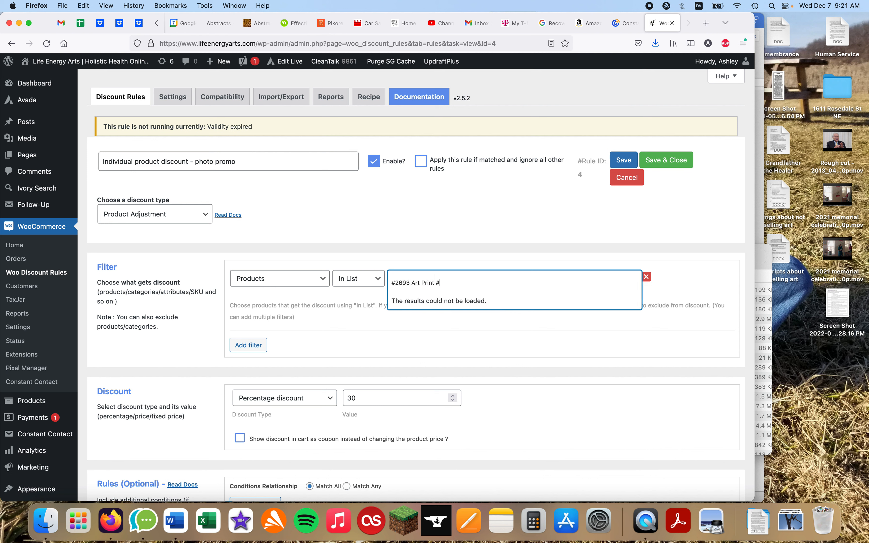
{"action": "type", "text": "#"}
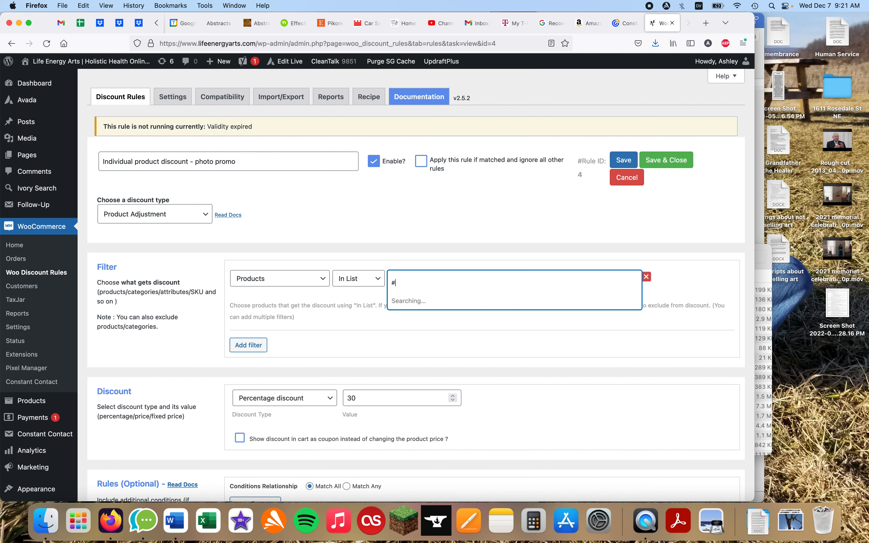
{"action": "key", "text": "BackSpace"}
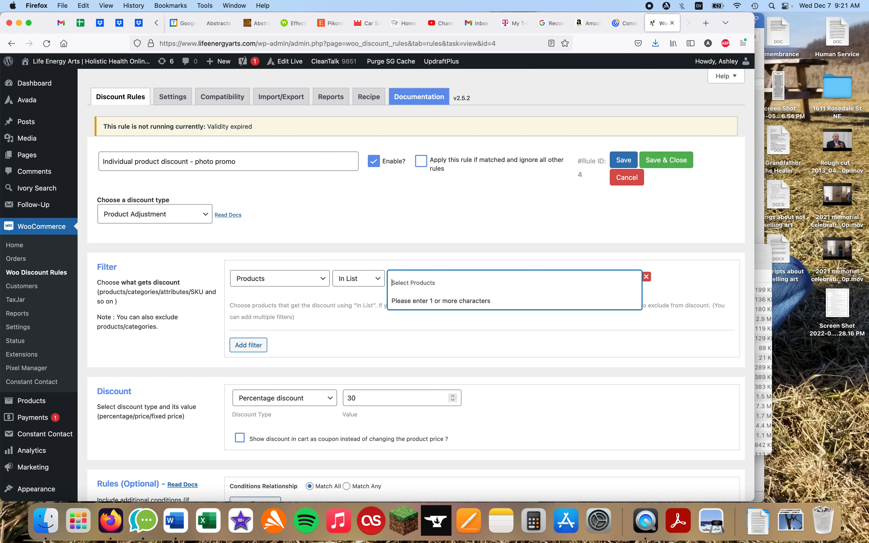
{"action": "type", "text": "abstract"}
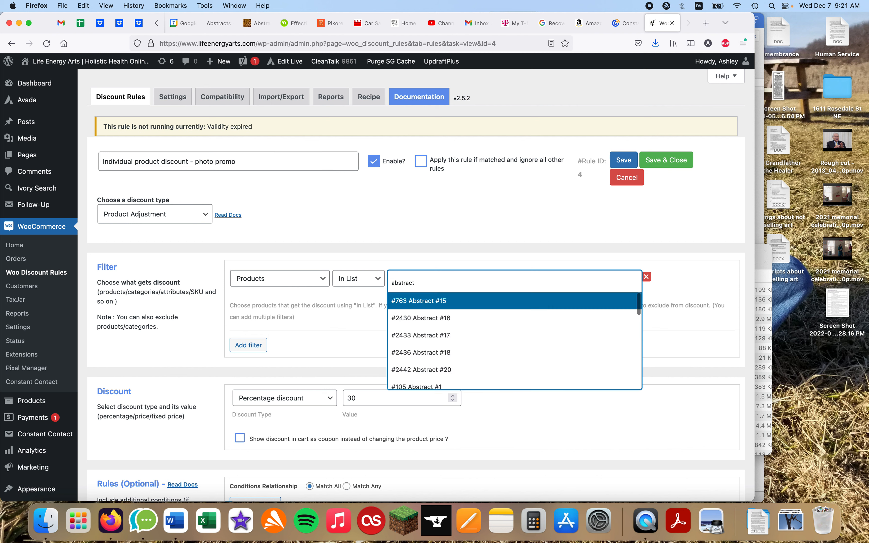
{"action": "type", "text": " #17"}
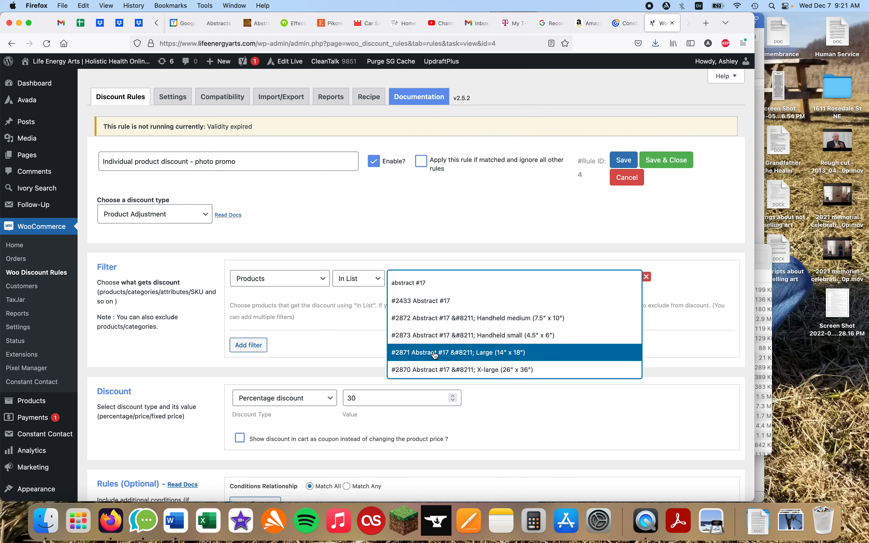
{"action": "left_click", "coordinate": [434, 302]}
{"action": "scroll", "coordinate": [489, 351], "scroll_direction": "down", "scroll_amount": 3}
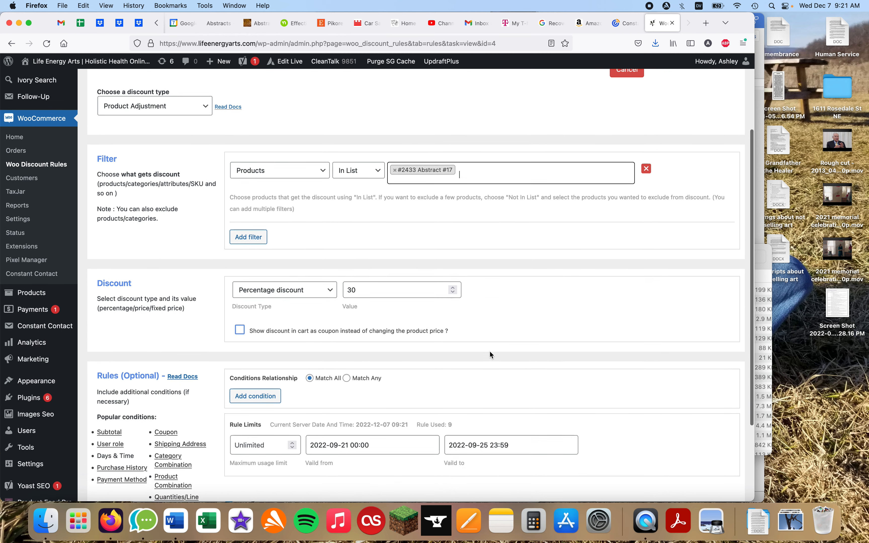
{"action": "scroll", "coordinate": [490, 352], "scroll_direction": "down", "scroll_amount": 2}
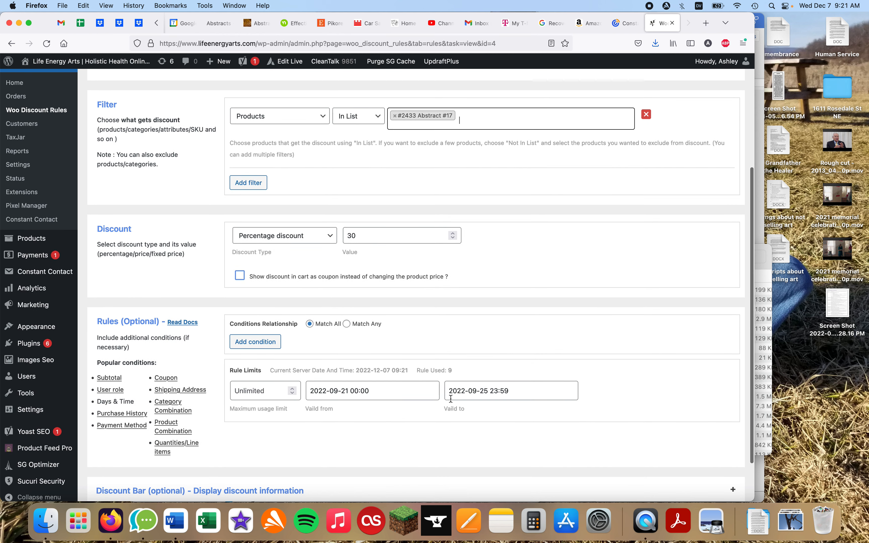
{"action": "left_click", "coordinate": [484, 394]}
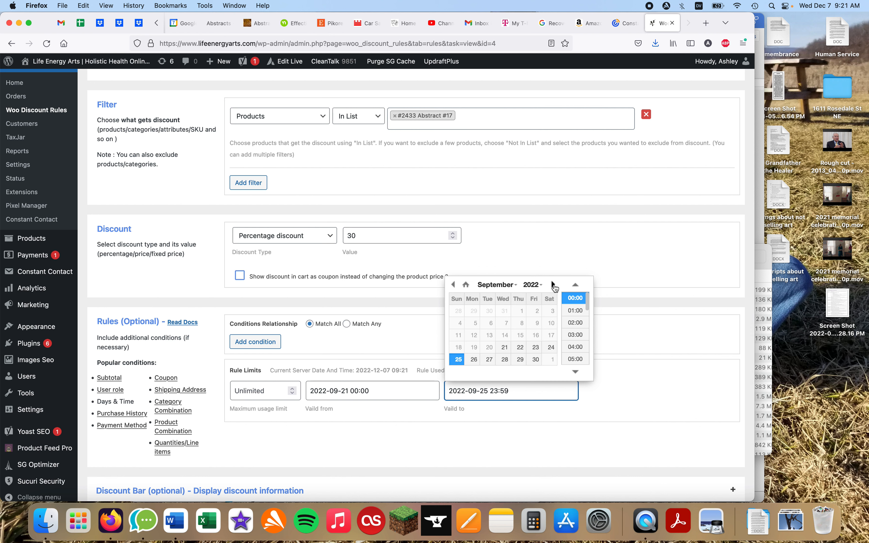
{"action": "left_click", "coordinate": [450, 420]}
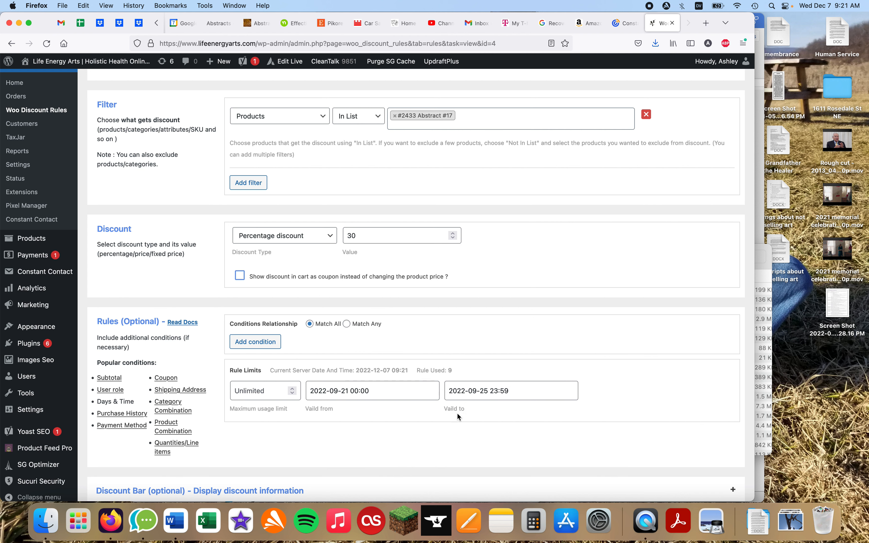
{"action": "left_click", "coordinate": [501, 391]}
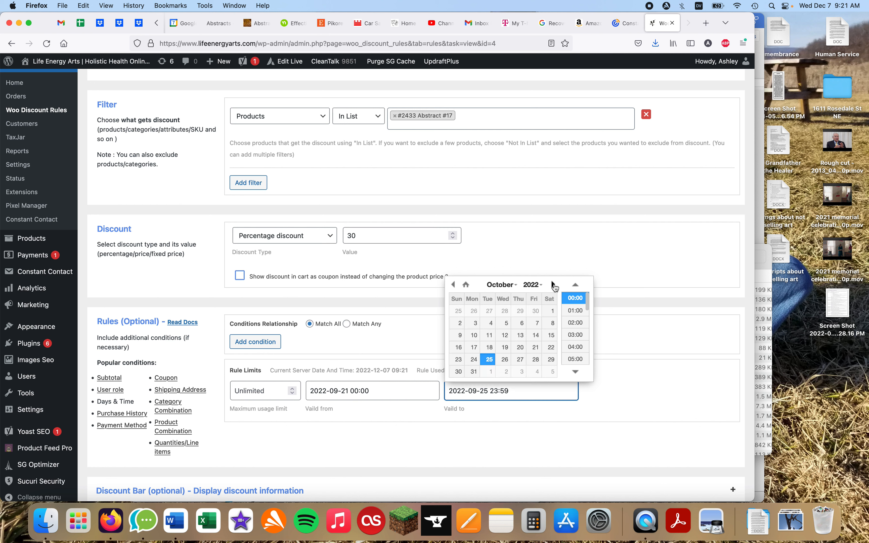
{"action": "double_click", "coordinate": [554, 285]}
{"action": "left_click", "coordinate": [554, 285]}
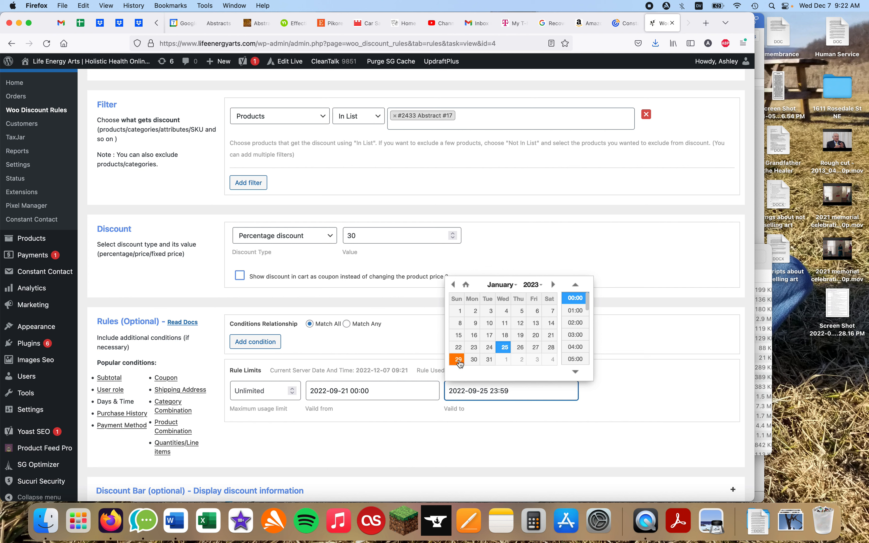
{"action": "left_click", "coordinate": [459, 360]}
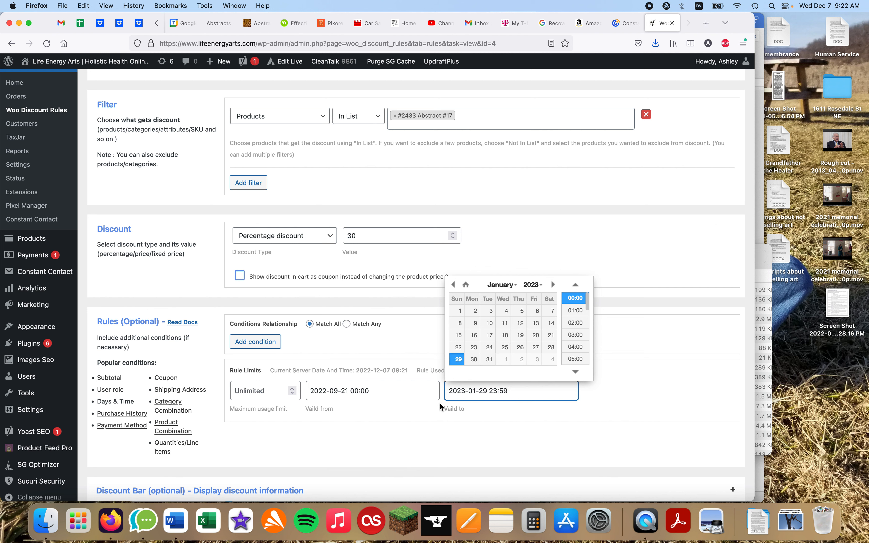
{"action": "left_click", "coordinate": [394, 394]}
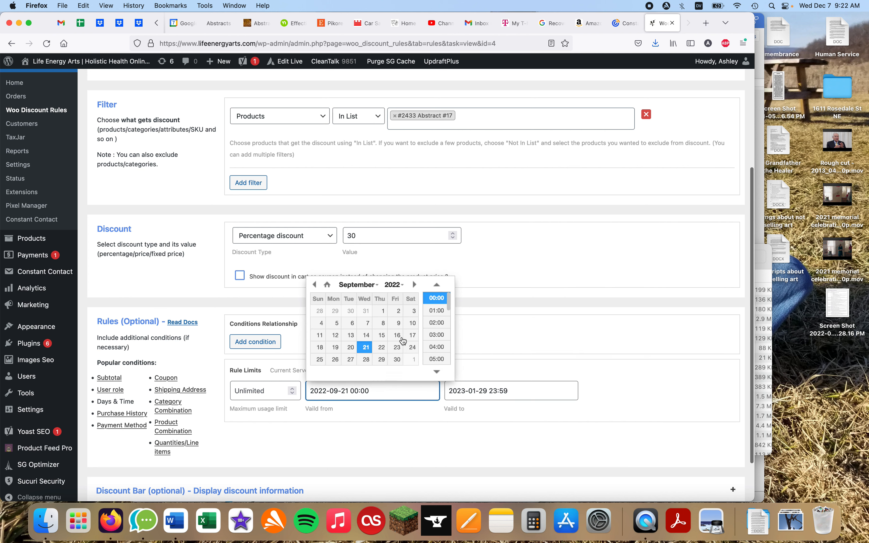
{"action": "left_click", "coordinate": [415, 284]}
{"action": "left_click", "coordinate": [415, 284]}
{"action": "left_click", "coordinate": [414, 284]}
{"action": "left_click", "coordinate": [414, 284]}
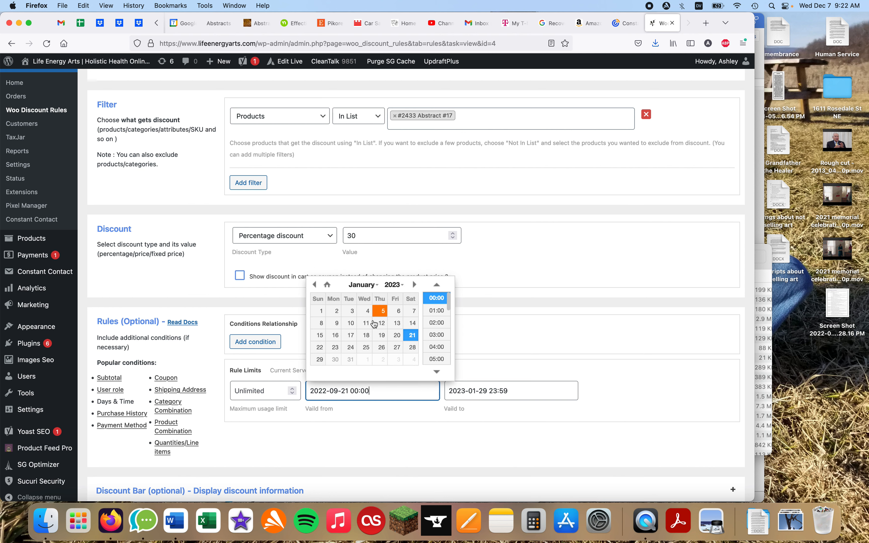
{"action": "left_click", "coordinate": [365, 348]}
{"action": "left_click", "coordinate": [369, 416]}
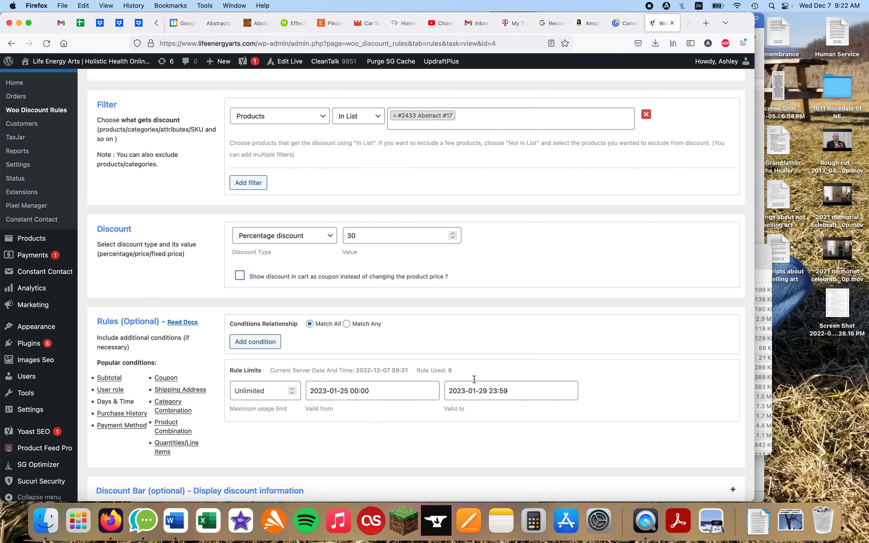
{"action": "scroll", "coordinate": [609, 343], "scroll_direction": "up", "scroll_amount": 5}
{"action": "scroll", "coordinate": [612, 347], "scroll_direction": "up", "scroll_amount": 1}
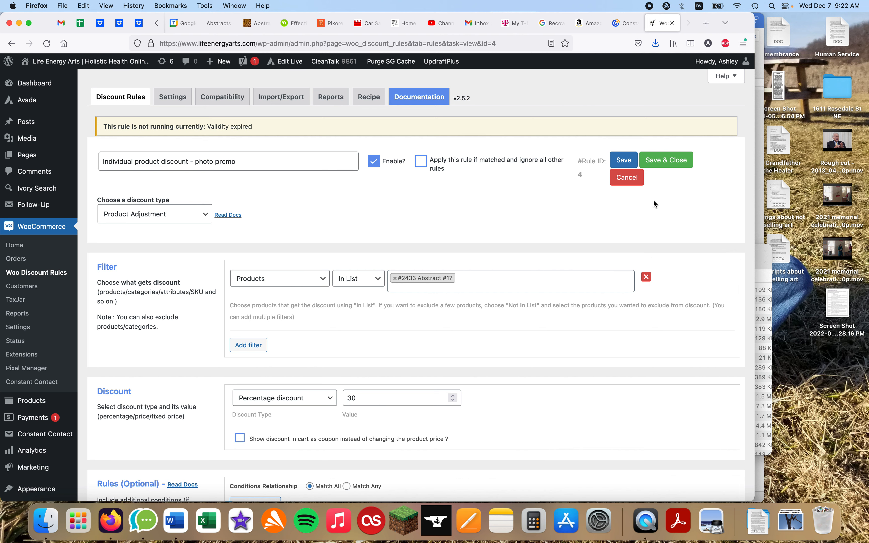
- Open the lifeenergyarts.com homepage in a new tab and bring up its featured product Abstract #14 for editing
{"action": "left_click", "coordinate": [703, 26]}
{"action": "type", "text": "lifeenergyarts.com/"}
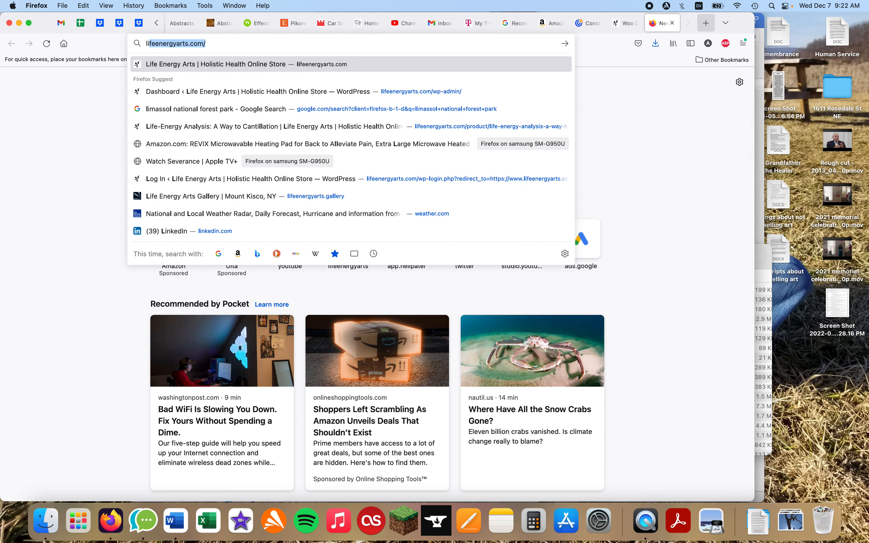
{"action": "key", "text": "Return"}
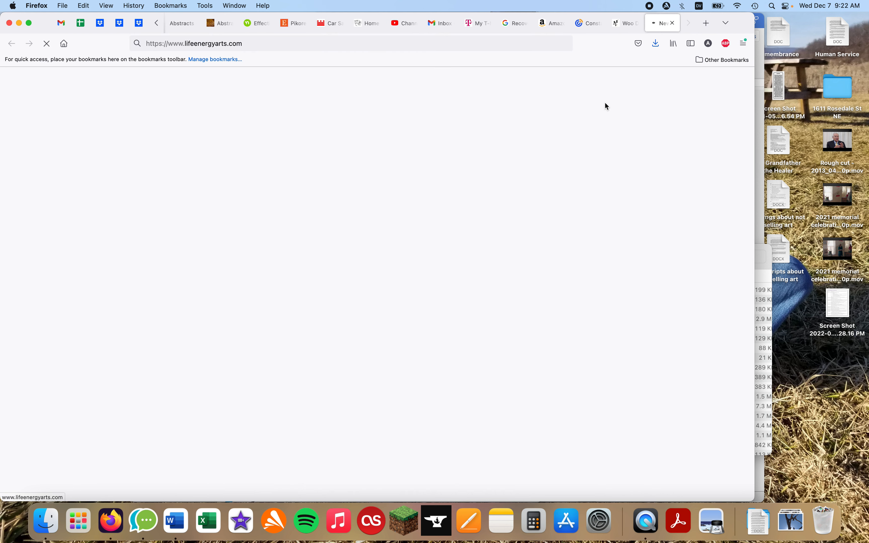
{"action": "scroll", "coordinate": [496, 231], "scroll_direction": "down", "scroll_amount": 3}
{"action": "scroll", "coordinate": [495, 235], "scroll_direction": "down", "scroll_amount": 2}
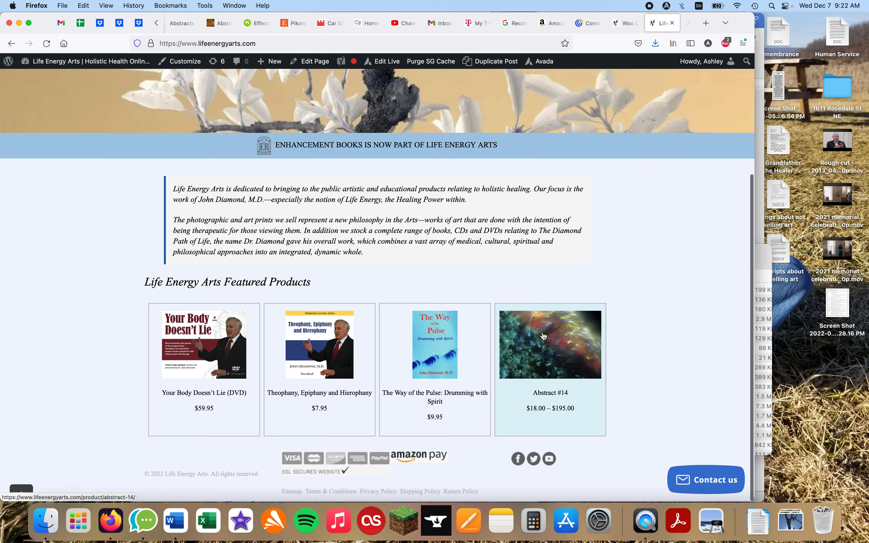
{"action": "left_click", "coordinate": [551, 354]}
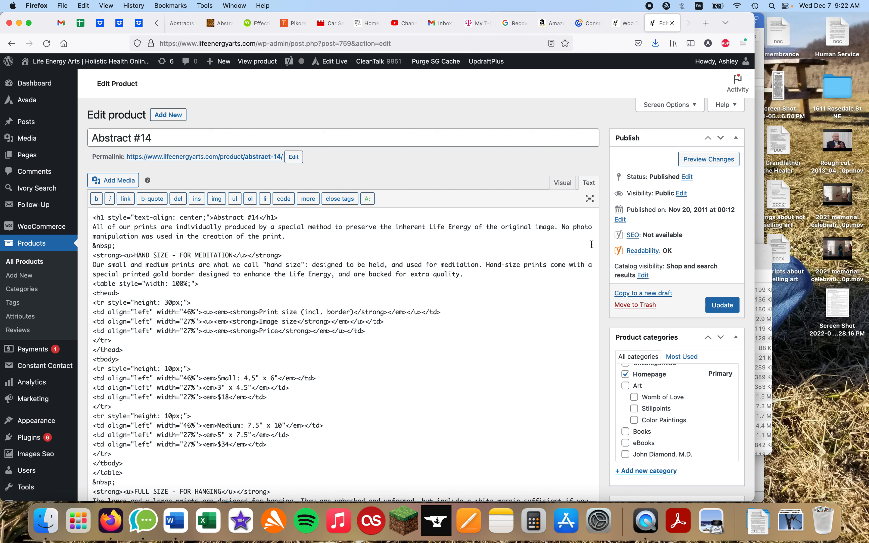
- Go to the lifeenergyarts.com homepage and open the Abstracts category of the photography section
{"action": "left_click", "coordinate": [483, 44]}
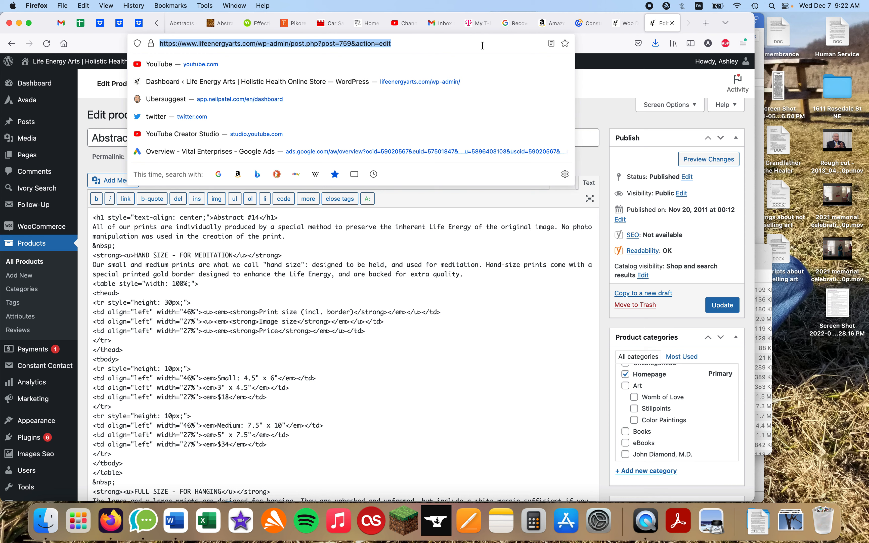
{"action": "type", "text": "lifeenergyarts.com/"}
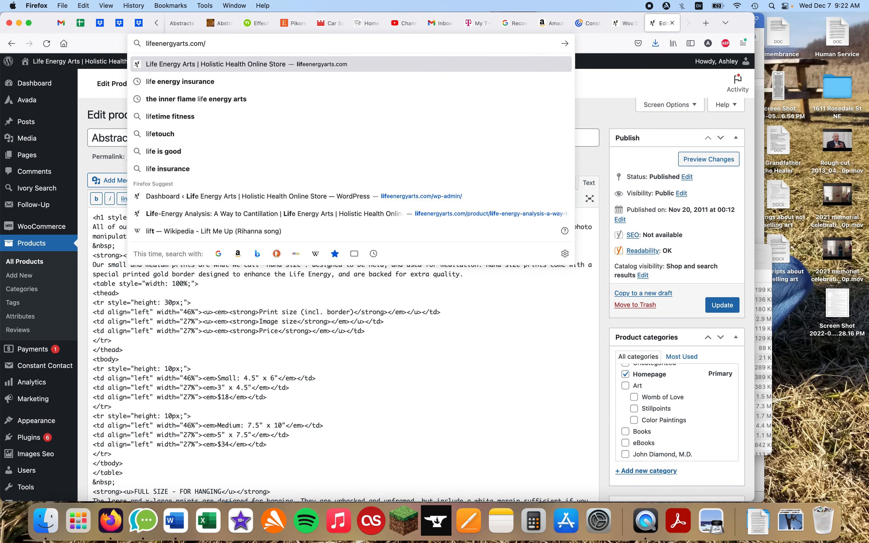
{"action": "key", "text": "Return"}
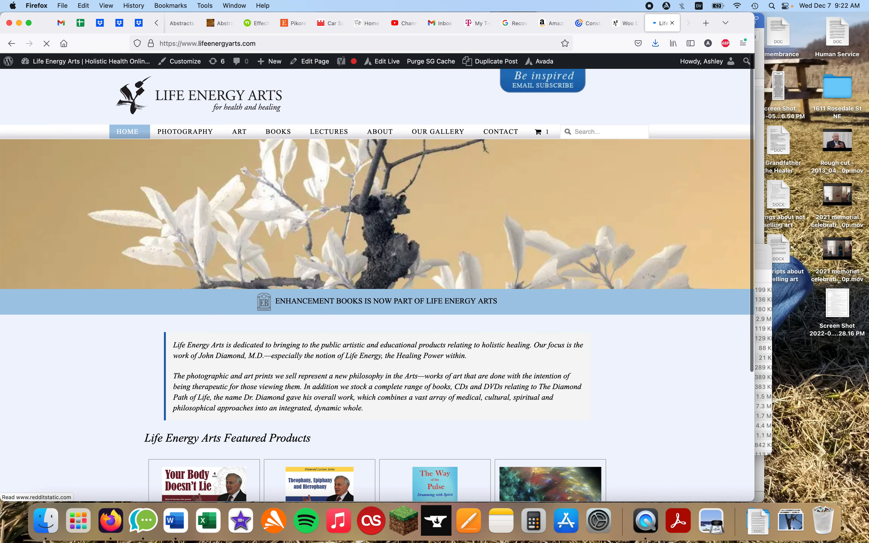
{"action": "mouse_move", "coordinate": [334, 137]}
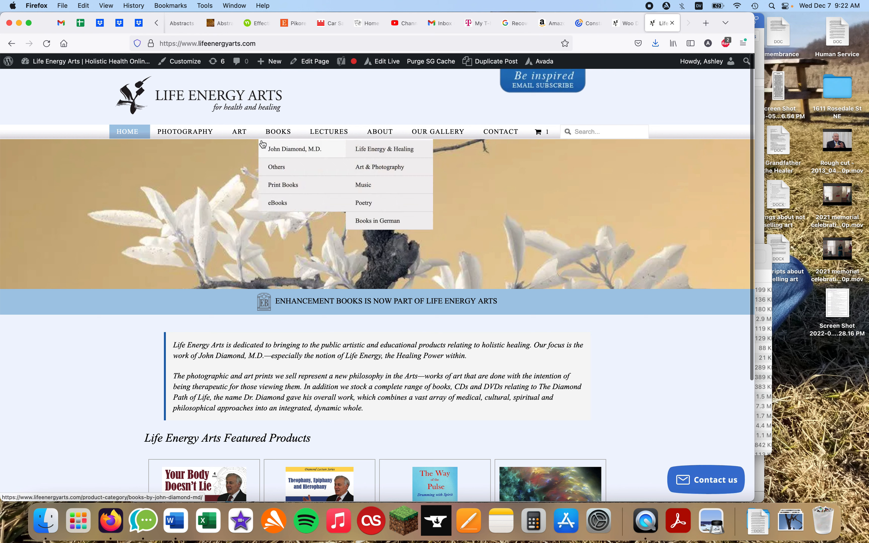
{"action": "mouse_move", "coordinate": [190, 135]}
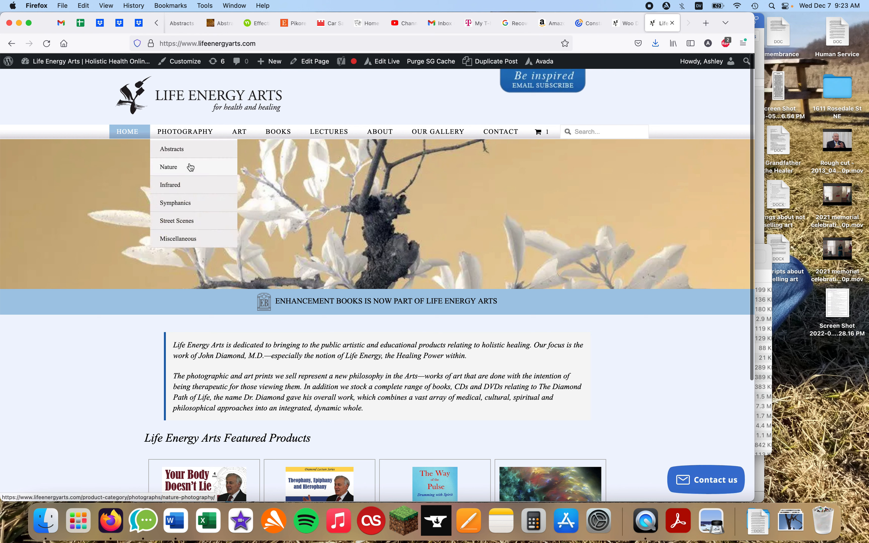
{"action": "left_click", "coordinate": [189, 154]}
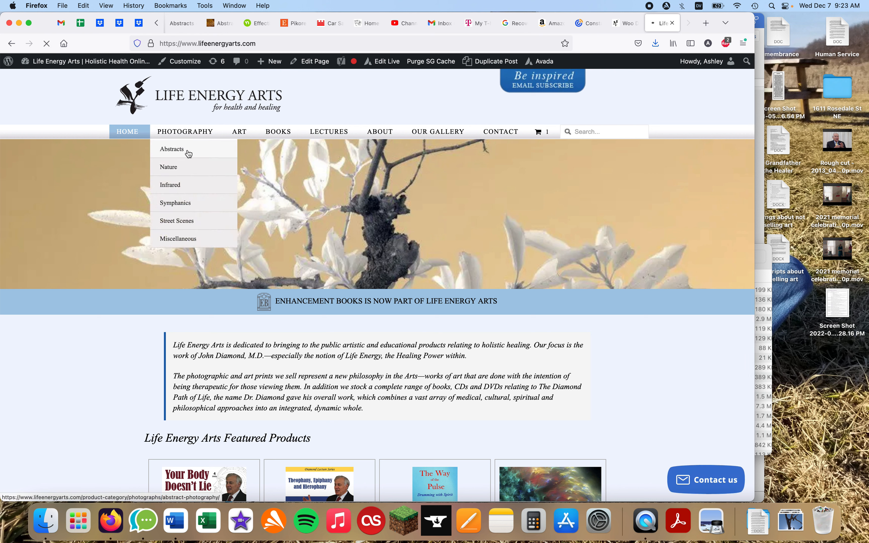
{"action": "scroll", "coordinate": [376, 412], "scroll_direction": "down", "scroll_amount": 10}
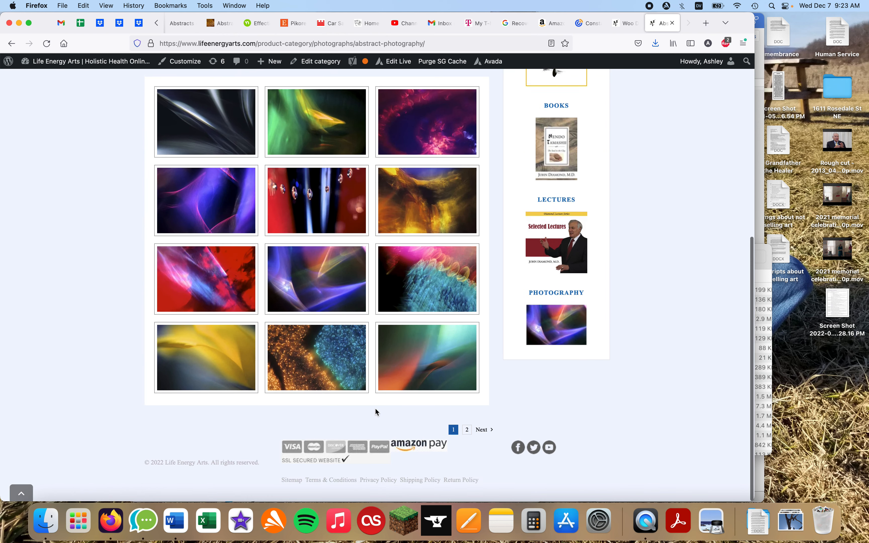
- Open the Abstract #17 product for editing and look through its product categories, including Homepage and Abstracts
{"action": "left_click", "coordinate": [240, 364]}
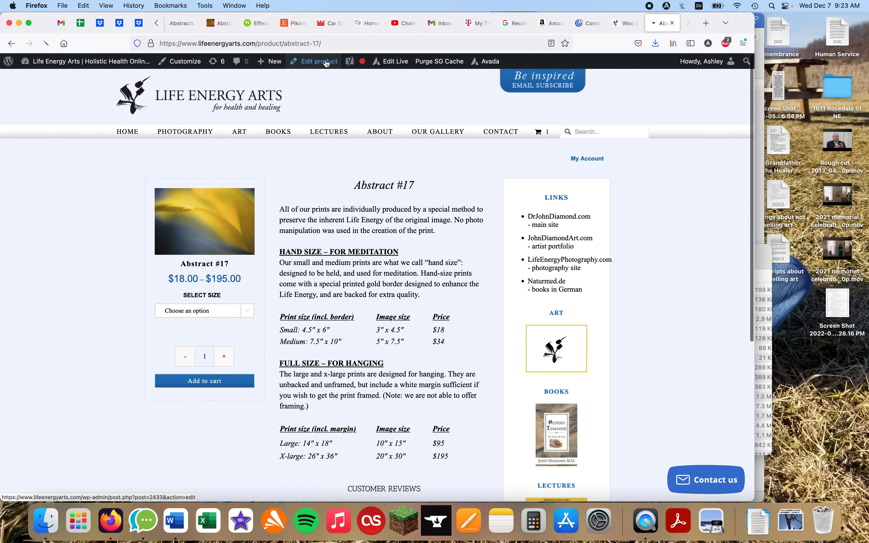
{"action": "left_click", "coordinate": [326, 64]}
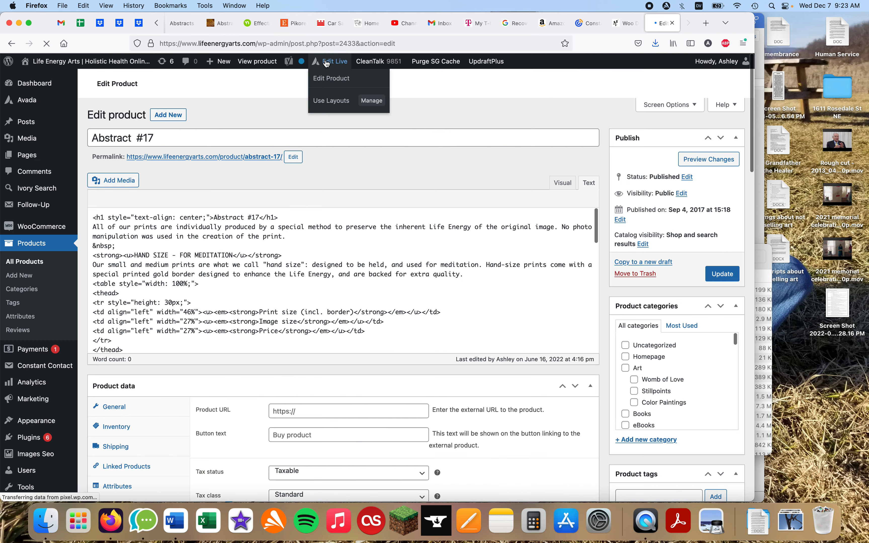
{"action": "scroll", "coordinate": [628, 390], "scroll_direction": "down", "scroll_amount": 5}
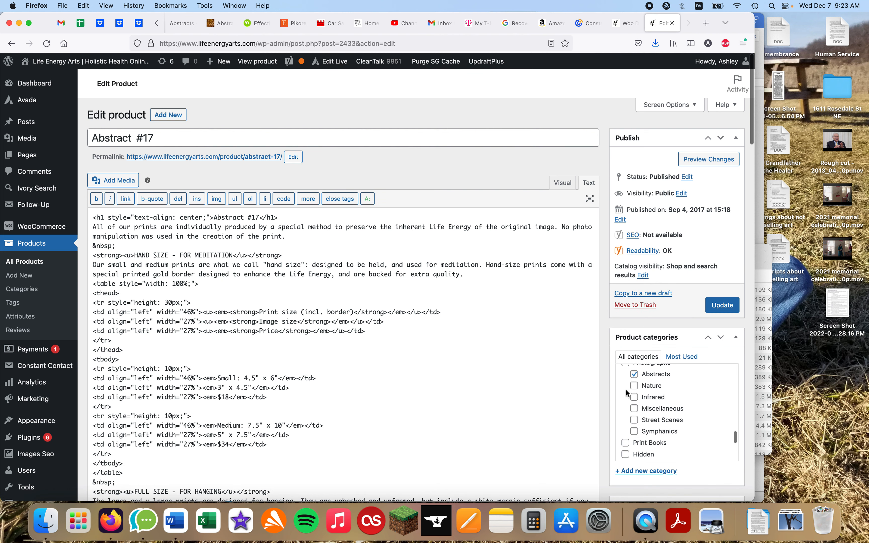
{"action": "scroll", "coordinate": [632, 390], "scroll_direction": "up", "scroll_amount": 5}
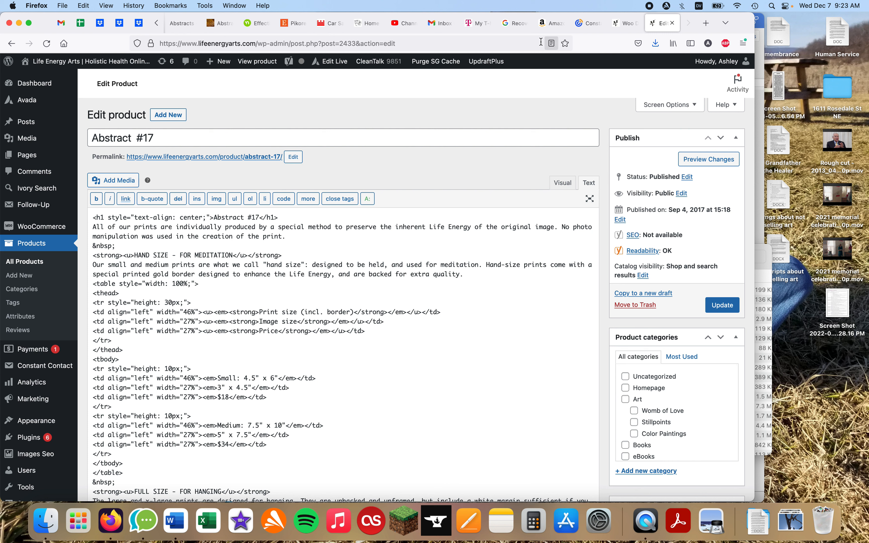
- Return to the lifeenergyarts.com homepage and check its featured products section
{"action": "left_click", "coordinate": [531, 43]}
{"action": "type", "text": "l"}
{"action": "key", "text": "Return"}
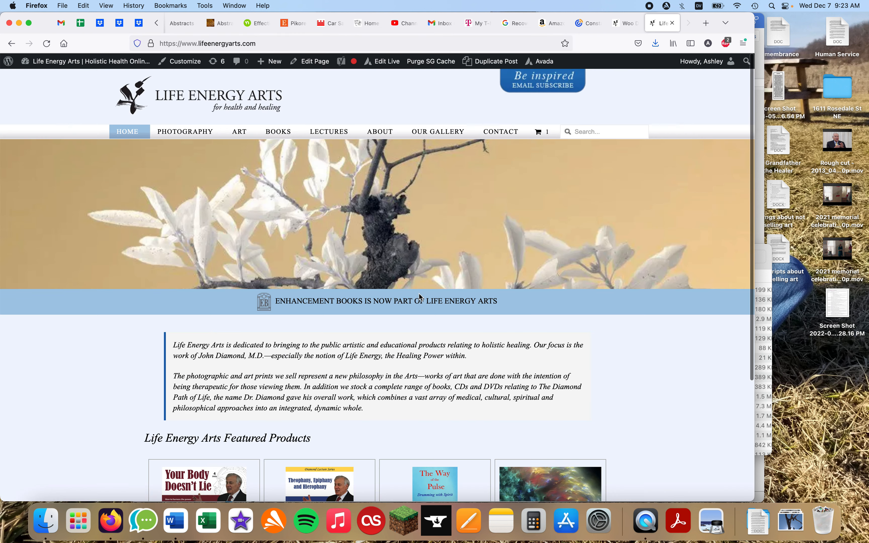
{"action": "scroll", "coordinate": [495, 395], "scroll_direction": "down", "scroll_amount": 4}
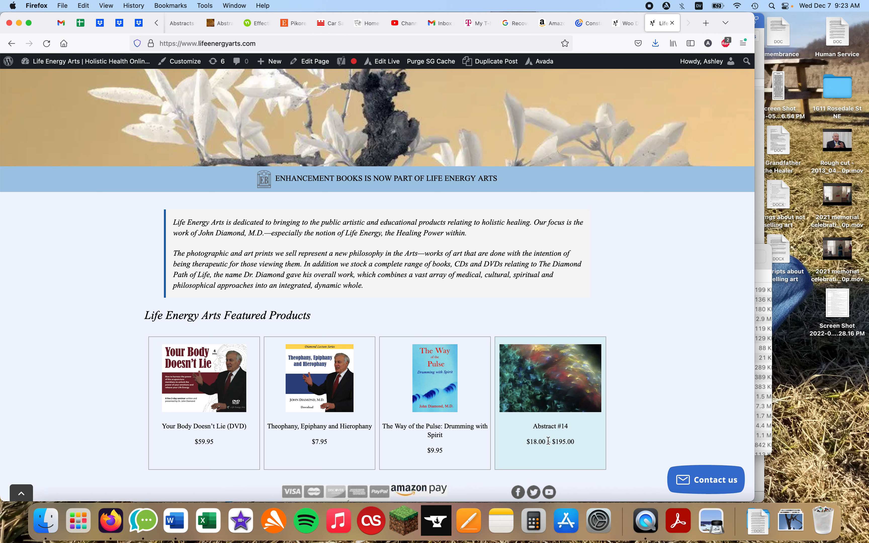
{"action": "scroll", "coordinate": [576, 316], "scroll_direction": "up", "scroll_amount": 5}
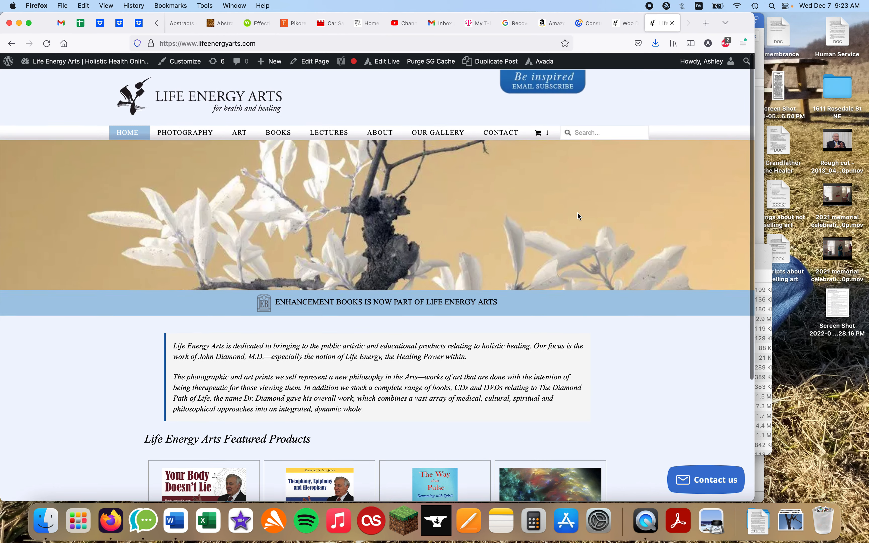
- Switch to Constant Contact and open the list of campaigns
{"action": "left_click", "coordinate": [588, 23]}
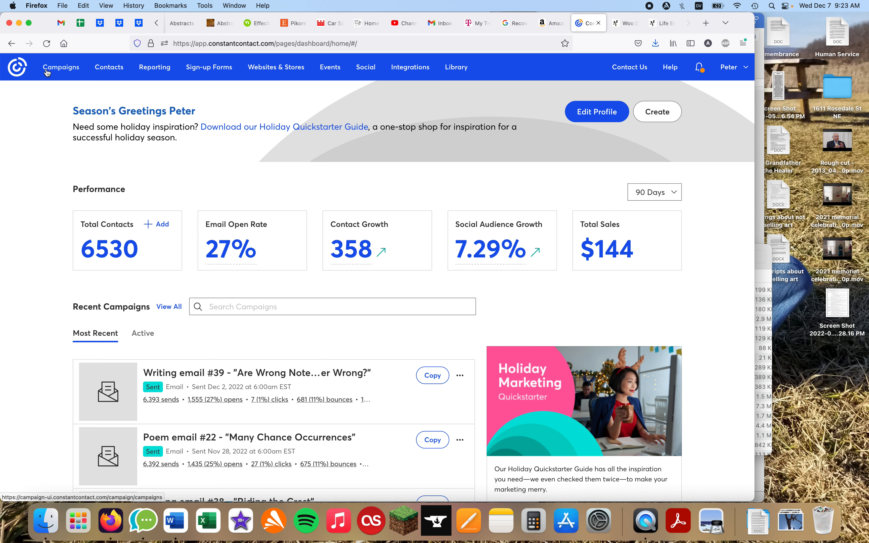
{"action": "left_click", "coordinate": [53, 66]}
{"action": "left_click", "coordinate": [60, 69]}
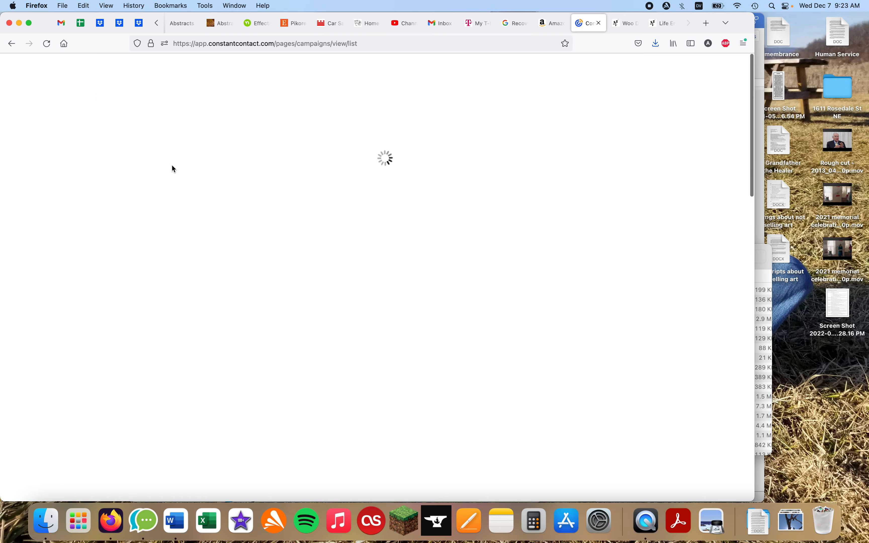
- Find the Abstracts promo draft in the campaign list, preview its email content and close the preview
{"action": "scroll", "coordinate": [257, 258], "scroll_direction": "down", "scroll_amount": 8}
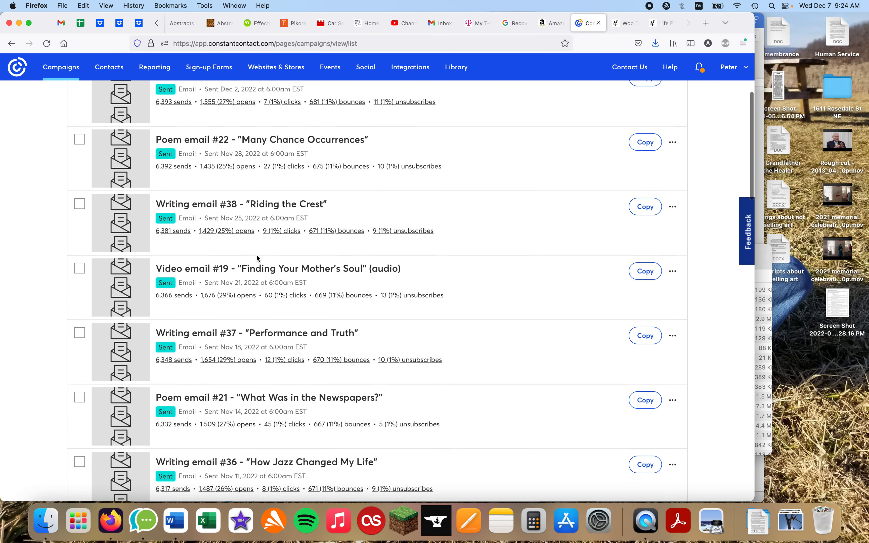
{"action": "scroll", "coordinate": [257, 258], "scroll_direction": "down", "scroll_amount": 17}
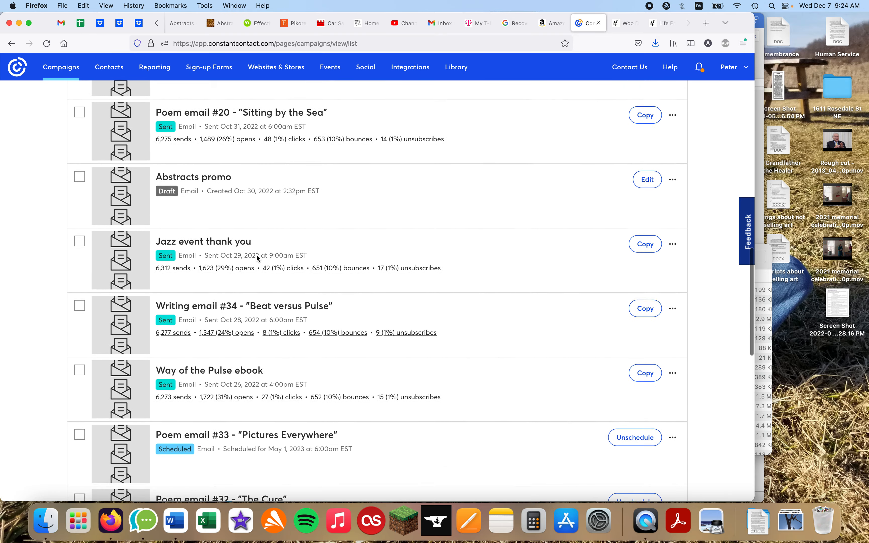
{"action": "scroll", "coordinate": [257, 258], "scroll_direction": "up", "scroll_amount": 3}
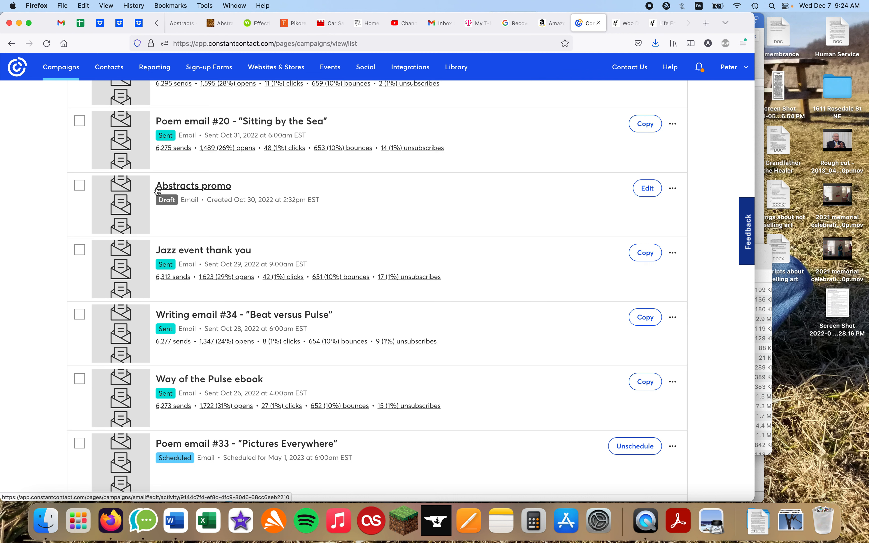
{"action": "scroll", "coordinate": [177, 223], "scroll_direction": "down", "scroll_amount": 4}
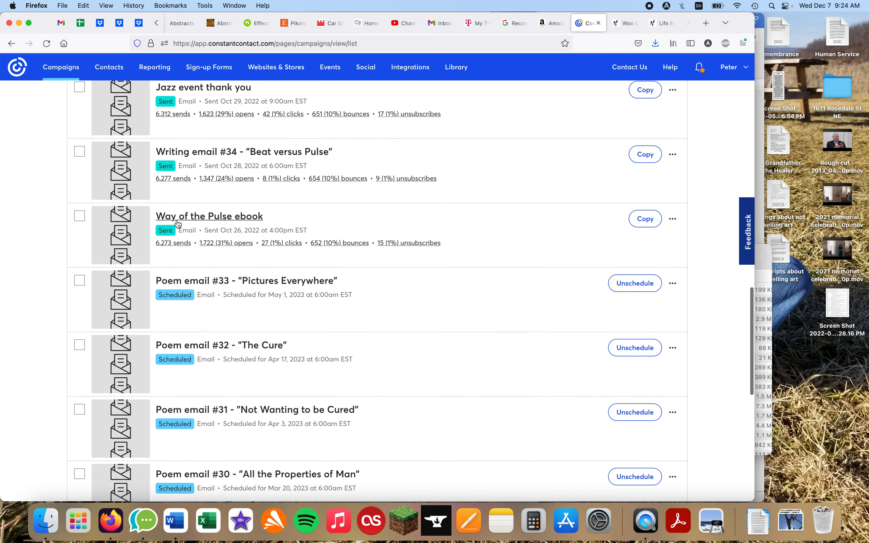
{"action": "scroll", "coordinate": [177, 224], "scroll_direction": "up", "scroll_amount": 2}
{"action": "scroll", "coordinate": [199, 163], "scroll_direction": "up", "scroll_amount": 2}
{"action": "scroll", "coordinate": [194, 170], "scroll_direction": "down", "scroll_amount": 5}
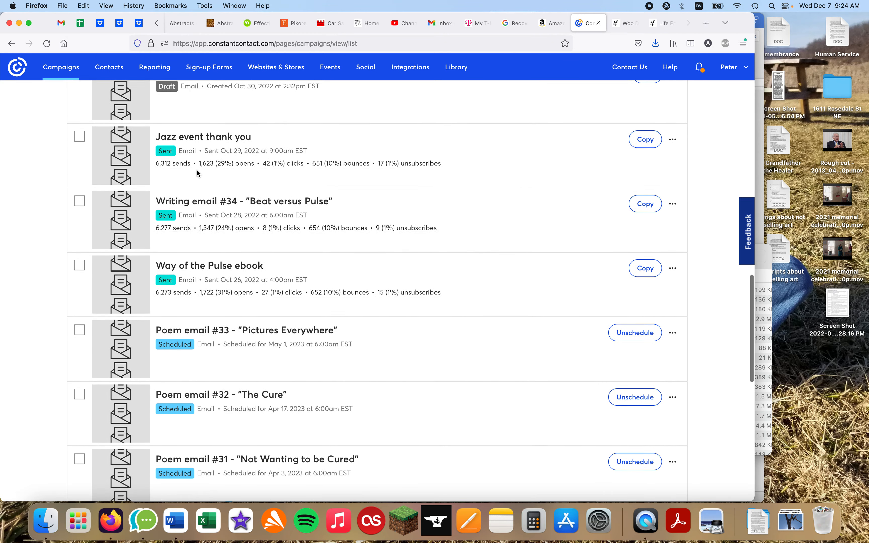
{"action": "scroll", "coordinate": [197, 173], "scroll_direction": "down", "scroll_amount": 1}
{"action": "scroll", "coordinate": [196, 174], "scroll_direction": "up", "scroll_amount": 7}
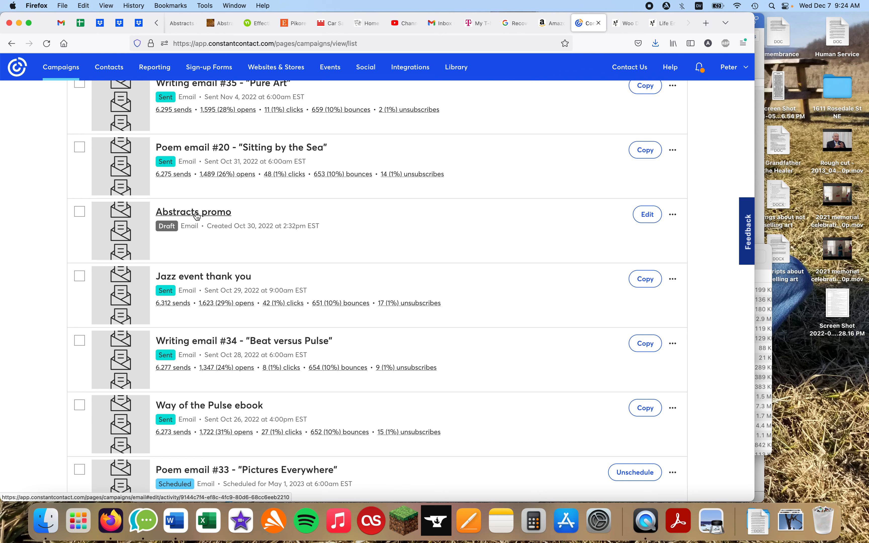
{"action": "left_click", "coordinate": [129, 227]}
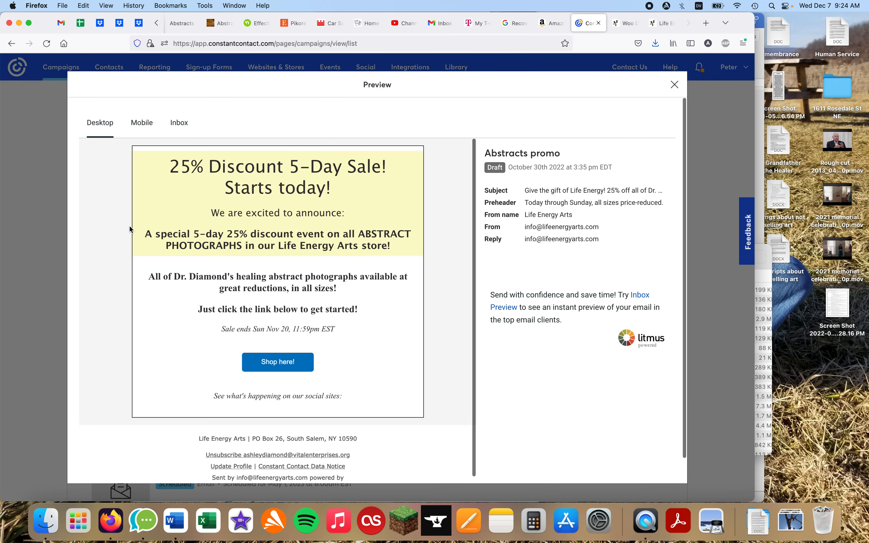
{"action": "scroll", "coordinate": [218, 271], "scroll_direction": "down", "scroll_amount": 5}
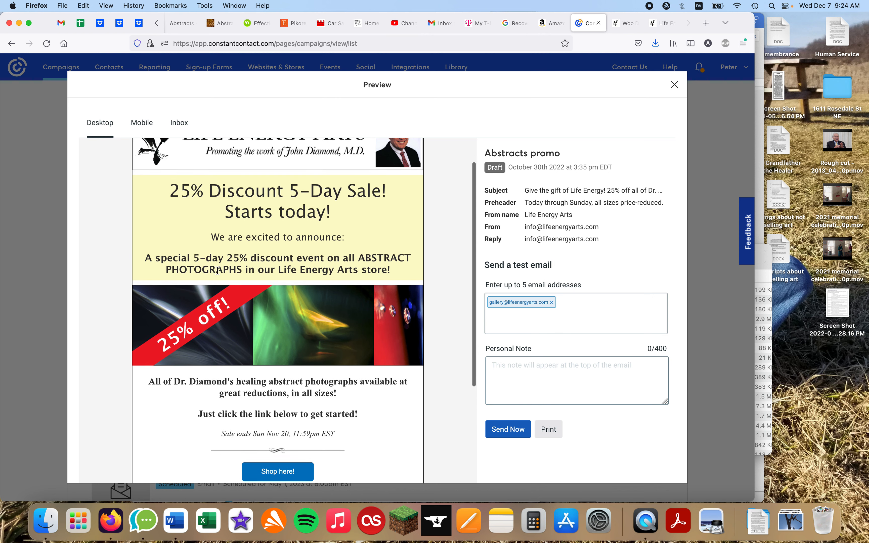
{"action": "scroll", "coordinate": [218, 273], "scroll_direction": "up", "scroll_amount": 5}
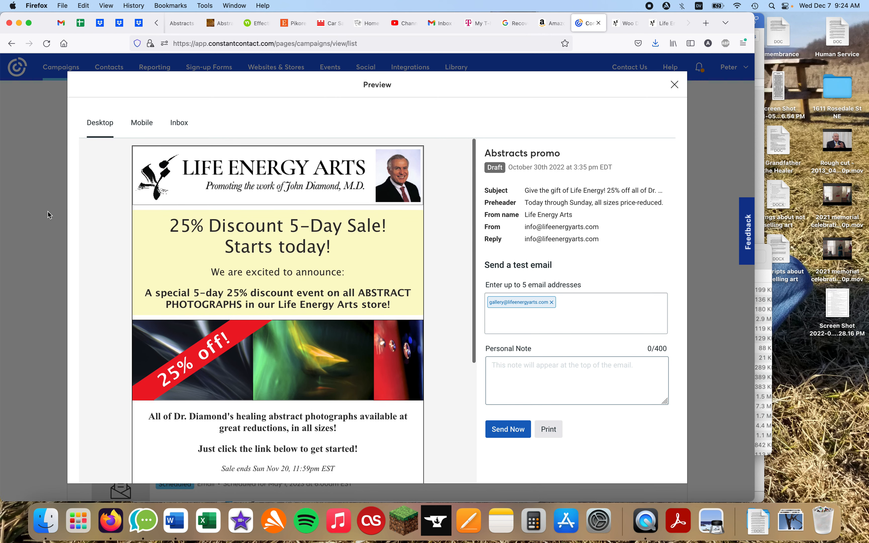
{"action": "left_click", "coordinate": [41, 247]}
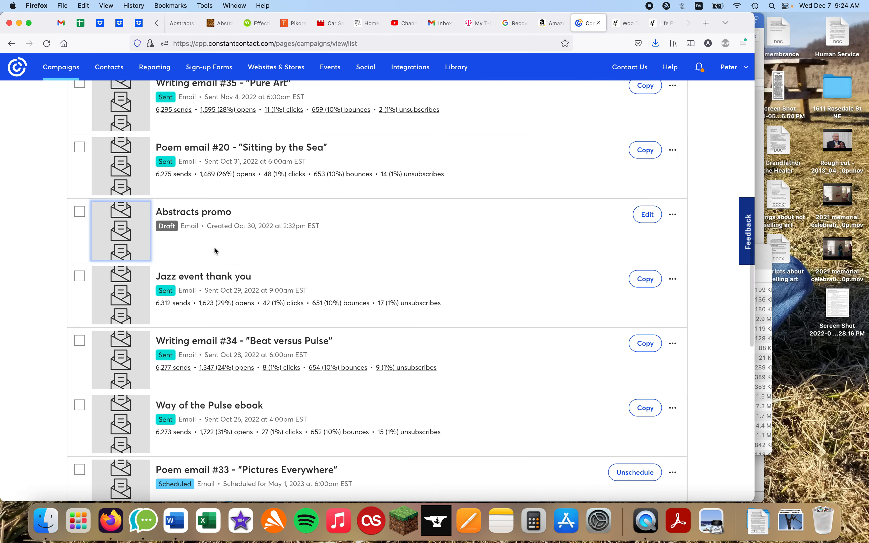
- Open the Image promo #8 draft from page 3 of the campaign list and bring up its email settings
{"action": "scroll", "coordinate": [214, 248], "scroll_direction": "down", "scroll_amount": 8}
{"action": "scroll", "coordinate": [214, 252], "scroll_direction": "down", "scroll_amount": 7}
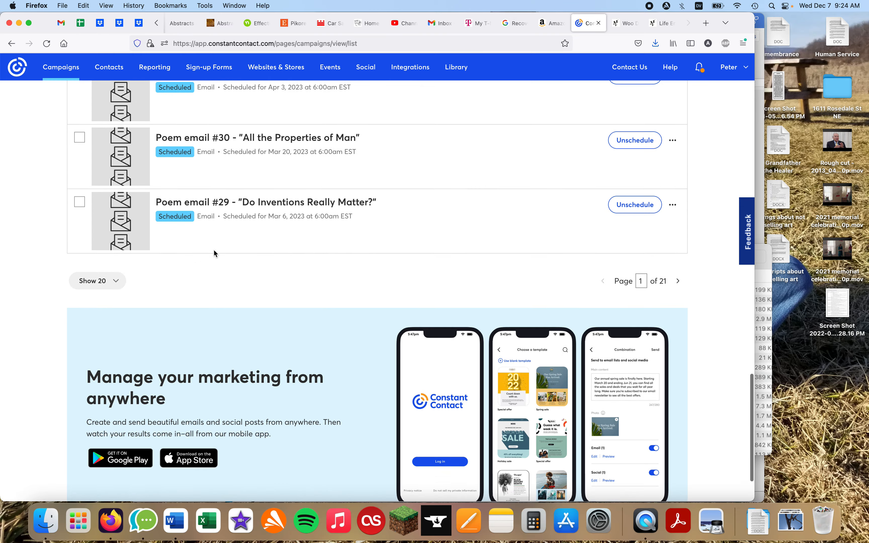
{"action": "left_click", "coordinate": [676, 263]}
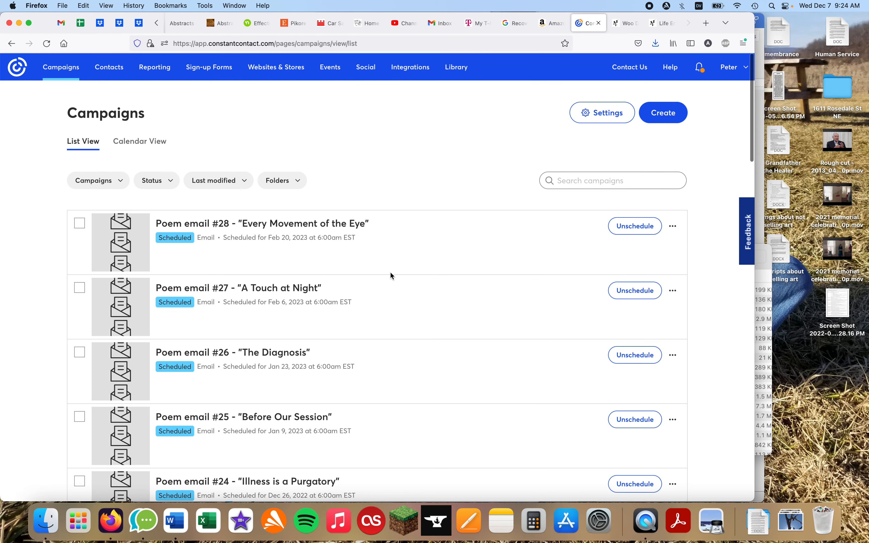
{"action": "scroll", "coordinate": [296, 301], "scroll_direction": "down", "scroll_amount": 8}
{"action": "scroll", "coordinate": [295, 304], "scroll_direction": "down", "scroll_amount": 20}
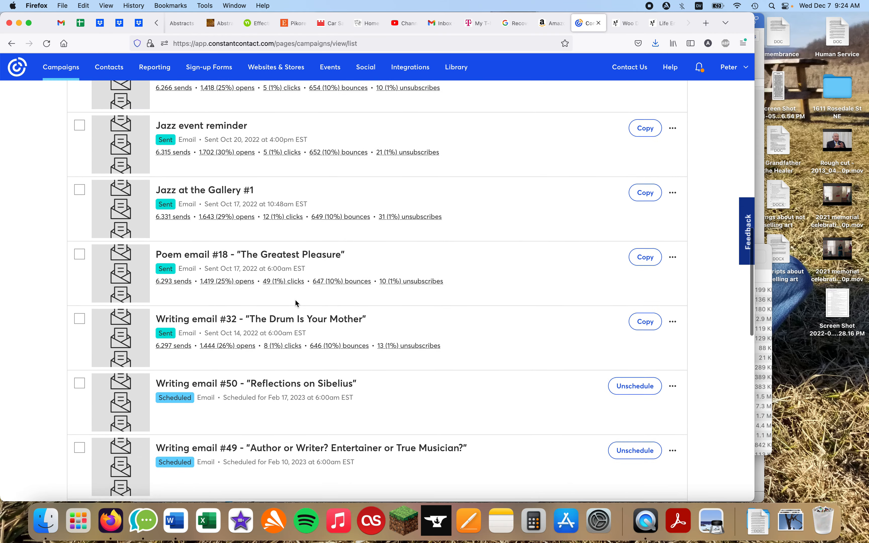
{"action": "scroll", "coordinate": [296, 303], "scroll_direction": "down", "scroll_amount": 7}
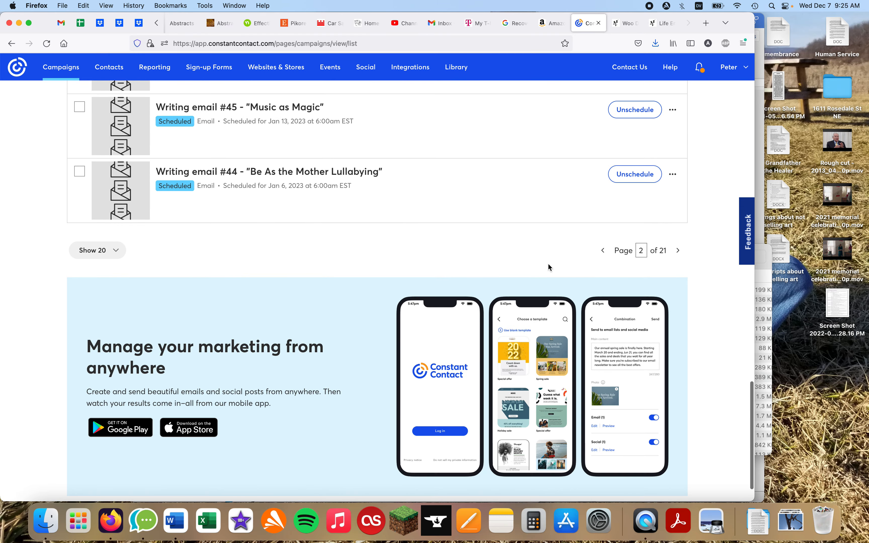
{"action": "left_click", "coordinate": [677, 251]}
{"action": "scroll", "coordinate": [425, 296], "scroll_direction": "down", "scroll_amount": 4}
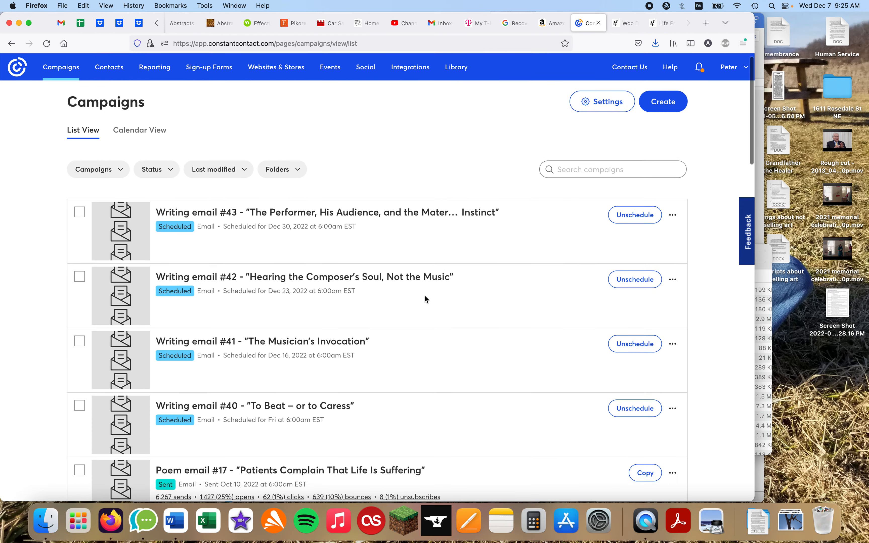
{"action": "scroll", "coordinate": [426, 299], "scroll_direction": "down", "scroll_amount": 16}
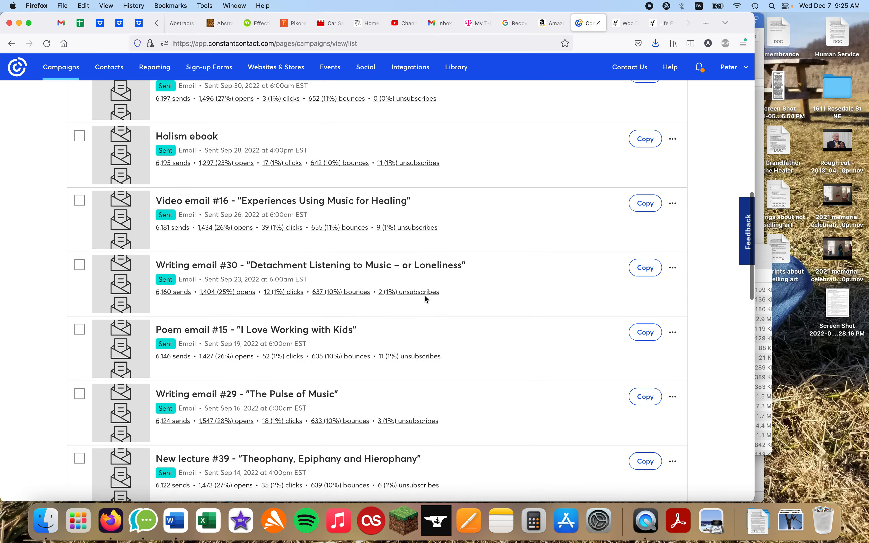
{"action": "scroll", "coordinate": [426, 299], "scroll_direction": "down", "scroll_amount": 9}
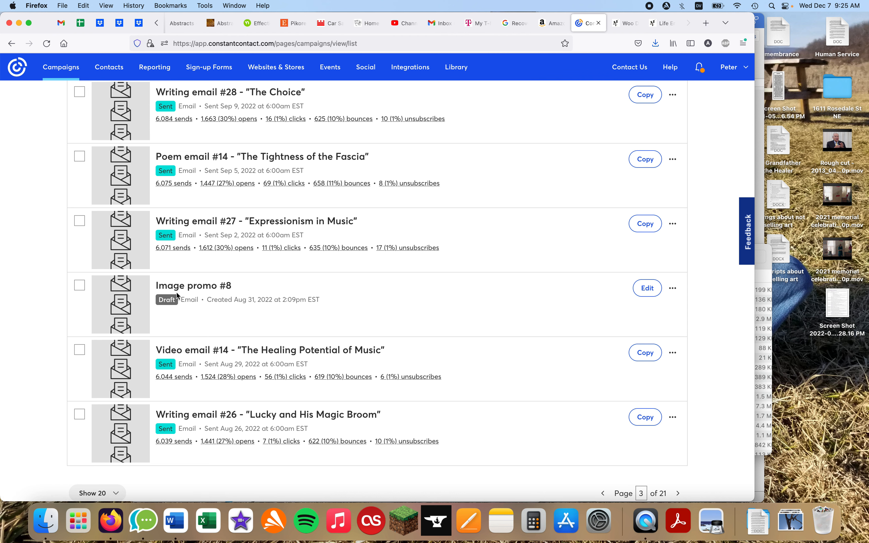
{"action": "left_click", "coordinate": [189, 292]}
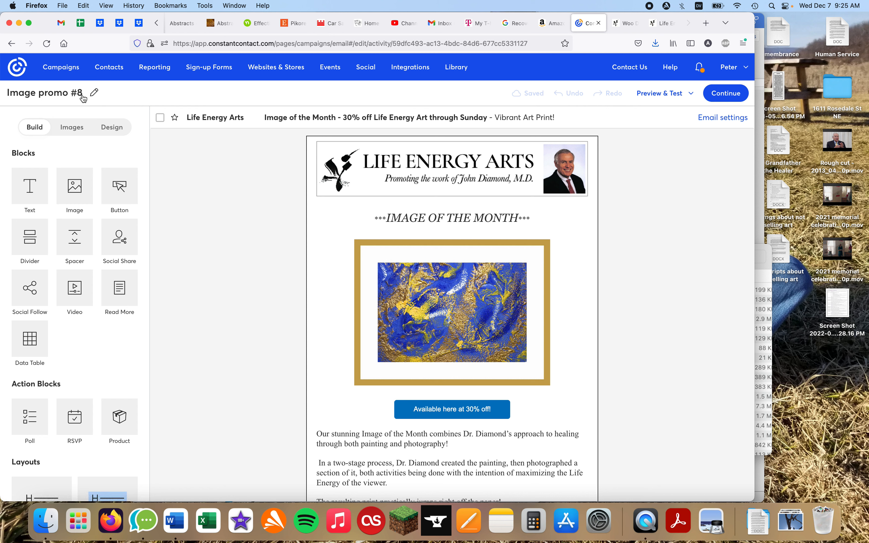
{"action": "left_click", "coordinate": [354, 121]}
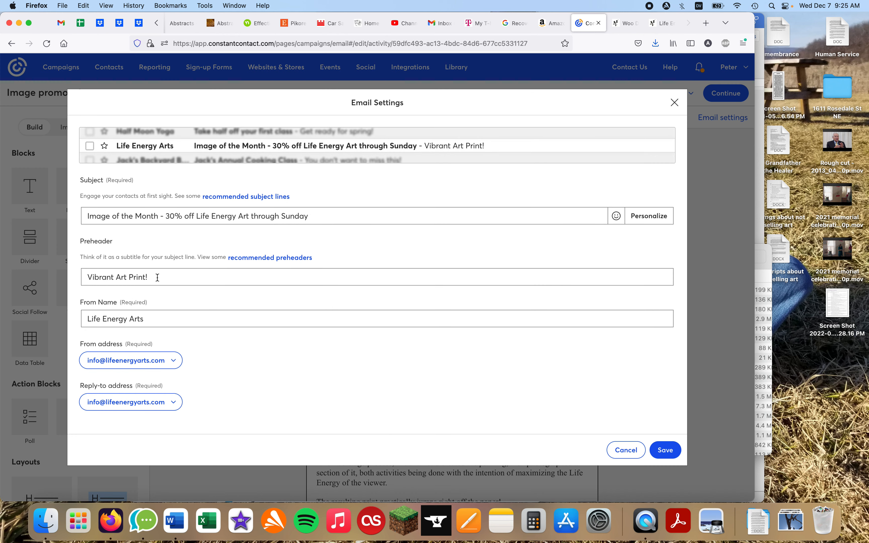
- Check the preheader text in the email settings and close the settings without saving
{"action": "left_click_drag", "start_coordinate": [148, 277], "coordinate": [80, 279]}
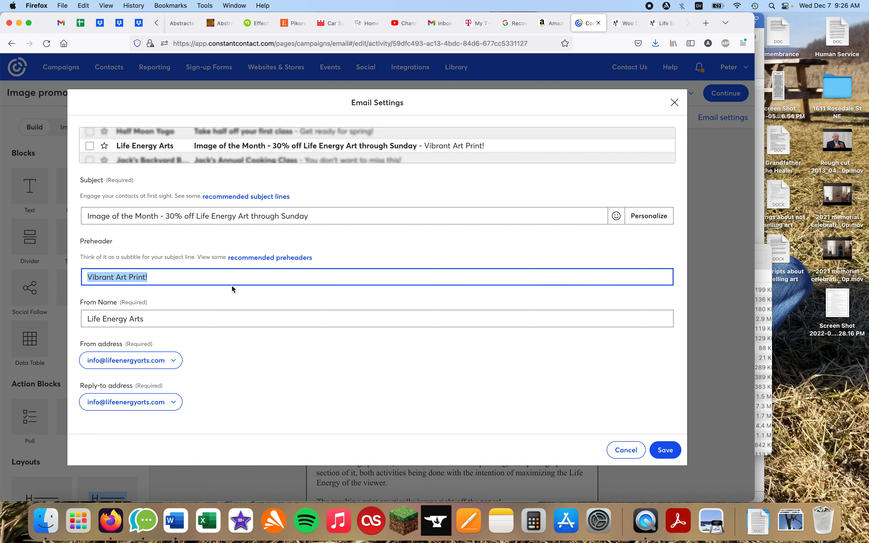
{"action": "left_click", "coordinate": [151, 277]}
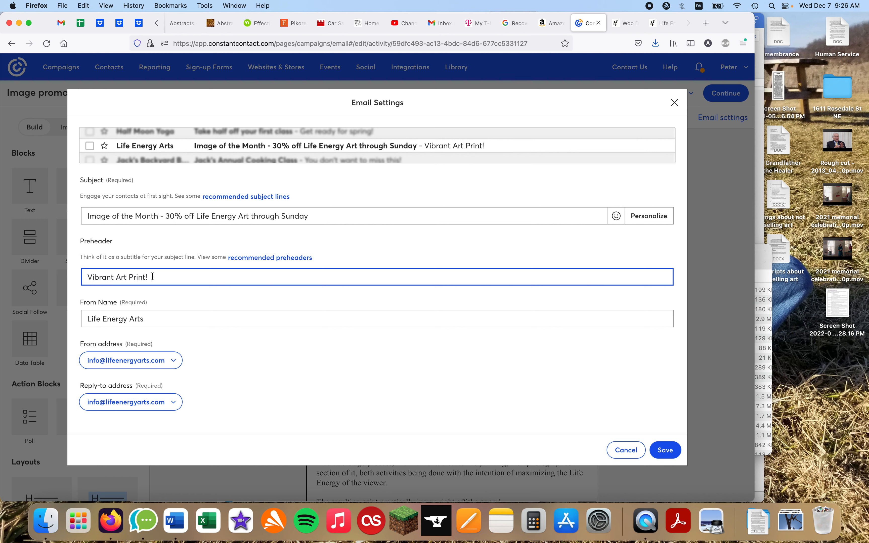
{"action": "left_click", "coordinate": [627, 450]}
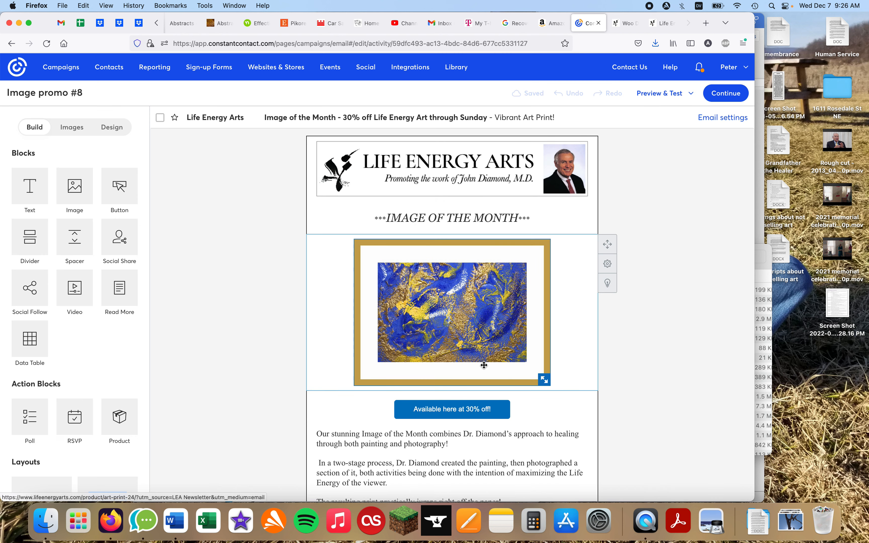
- Select the framed artwork image in the email body to show its editing options
{"action": "scroll", "coordinate": [457, 246], "scroll_direction": "down", "scroll_amount": 1}
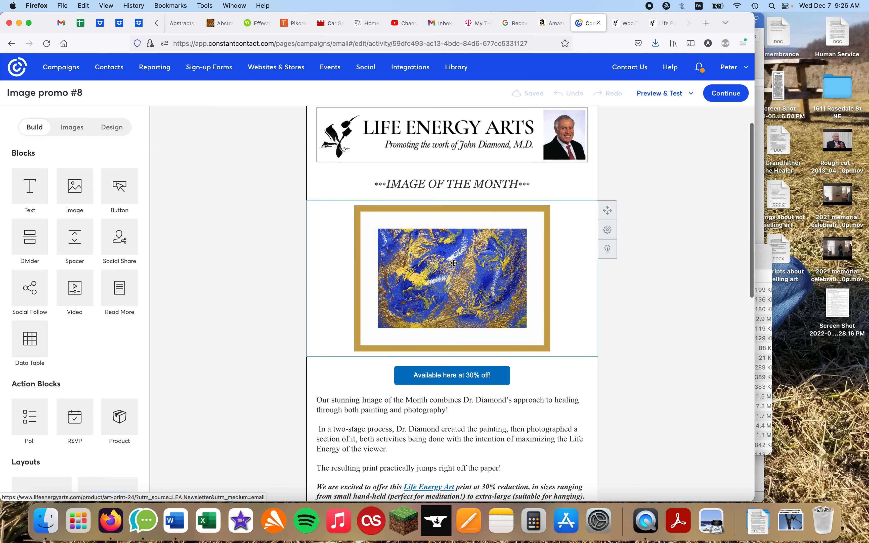
{"action": "left_click", "coordinate": [447, 290]}
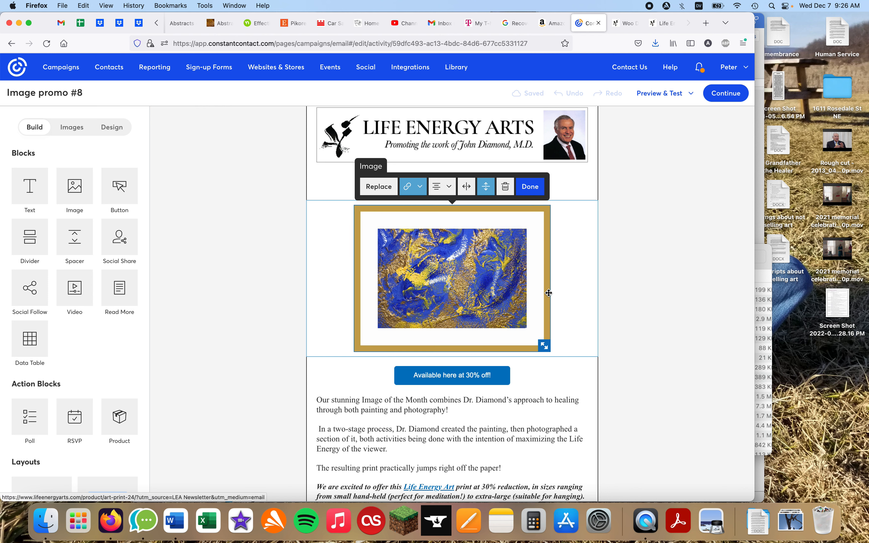
{"action": "scroll", "coordinate": [548, 293], "scroll_direction": "down", "scroll_amount": 2}
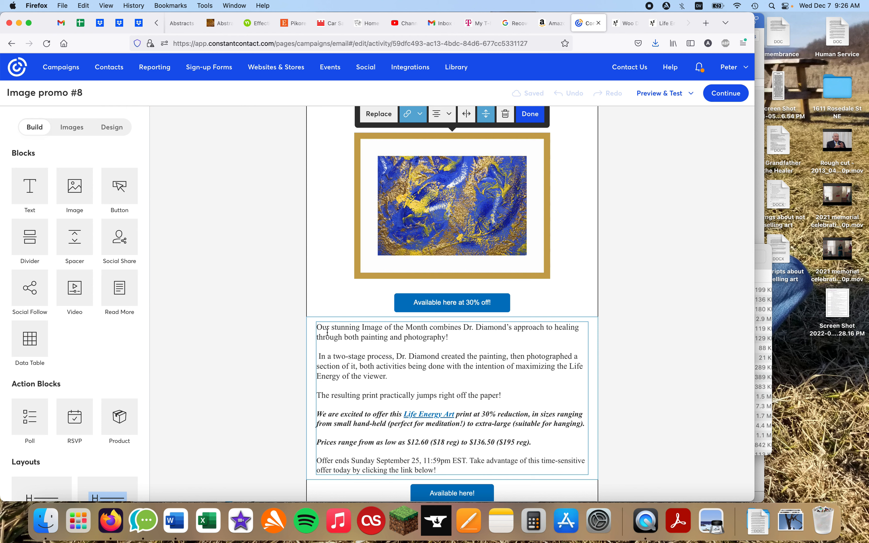
- Open the body text block below the artwork and examine its opening, two-stage process and print description paragraphs
{"action": "left_click", "coordinate": [319, 358]}
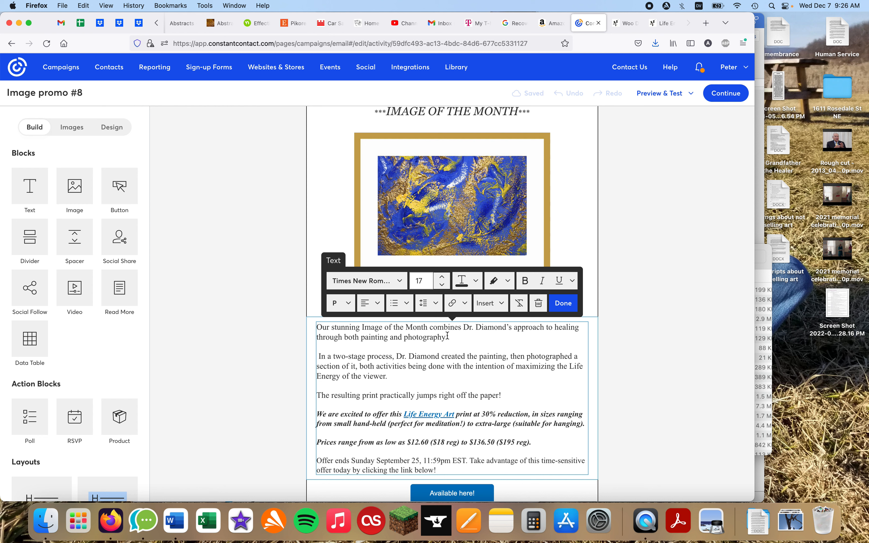
{"action": "left_click_drag", "start_coordinate": [446, 338], "coordinate": [515, 327]}
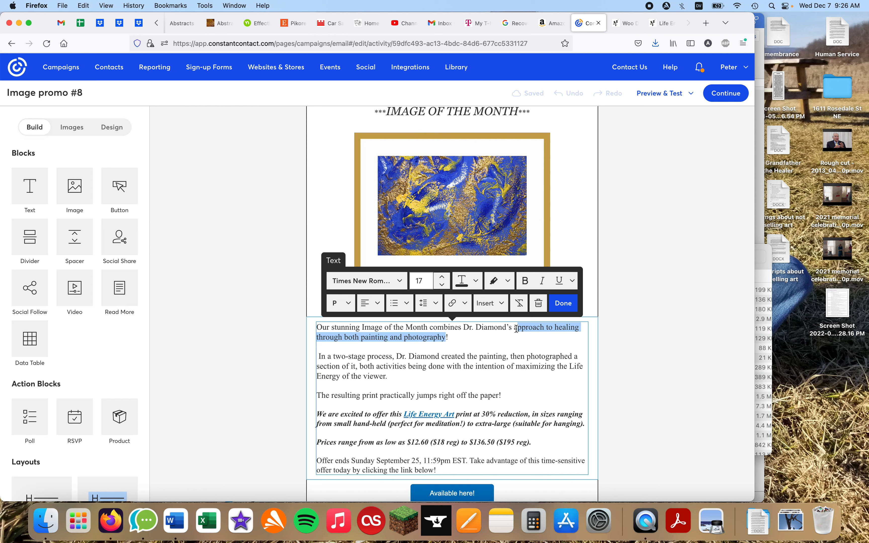
{"action": "left_click_drag", "start_coordinate": [517, 329], "coordinate": [432, 330]}
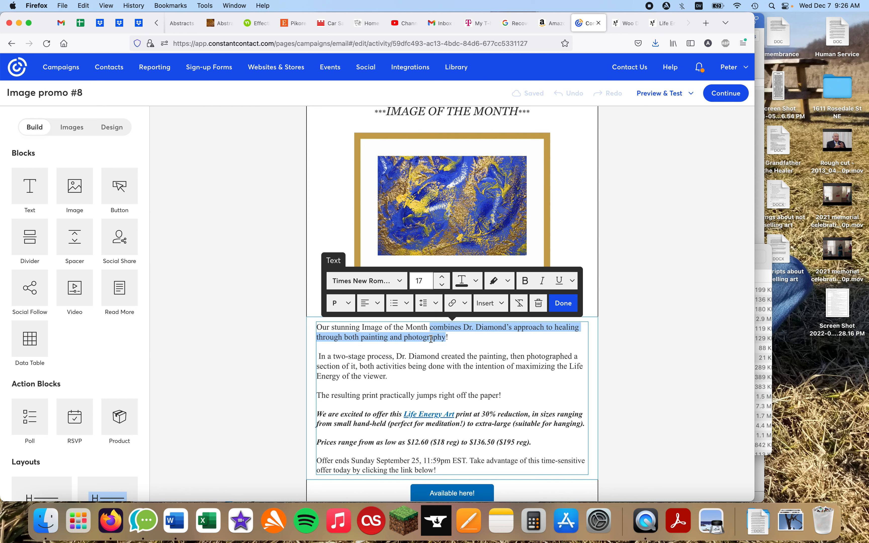
{"action": "left_click", "coordinate": [431, 338]}
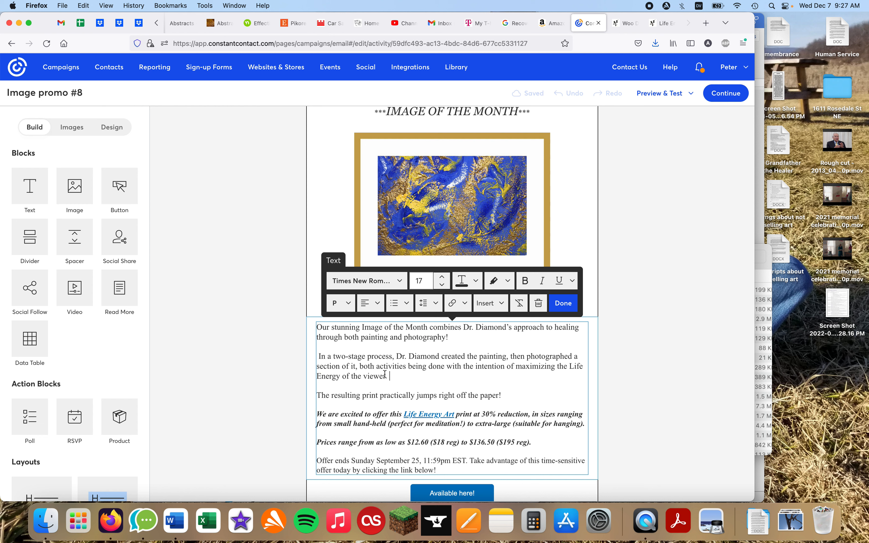
{"action": "left_click_drag", "start_coordinate": [388, 376], "coordinate": [318, 356]}
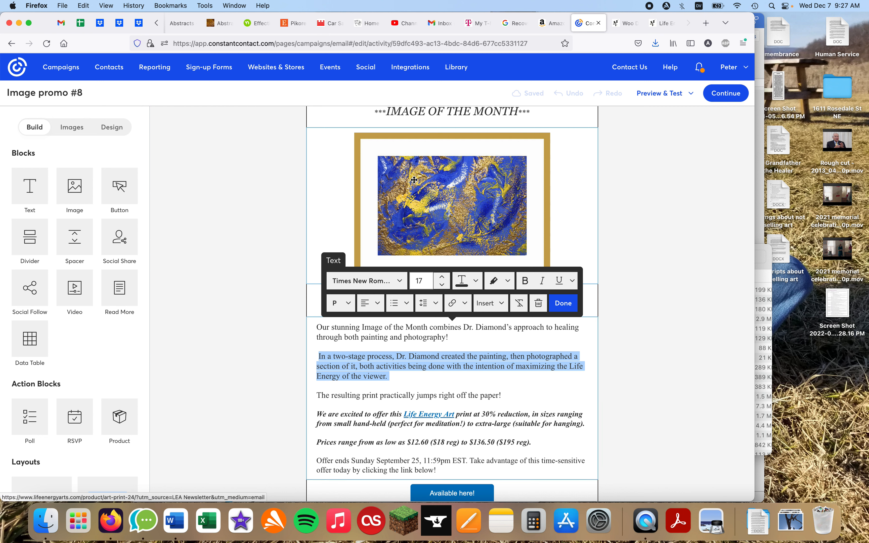
{"action": "scroll", "coordinate": [475, 374], "scroll_direction": "down", "scroll_amount": 2}
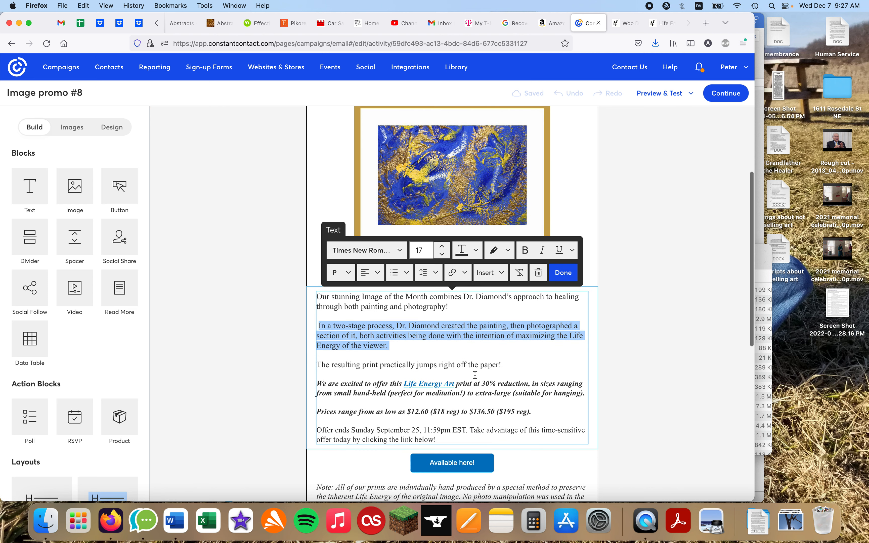
{"action": "left_click_drag", "start_coordinate": [510, 364], "coordinate": [314, 362]}
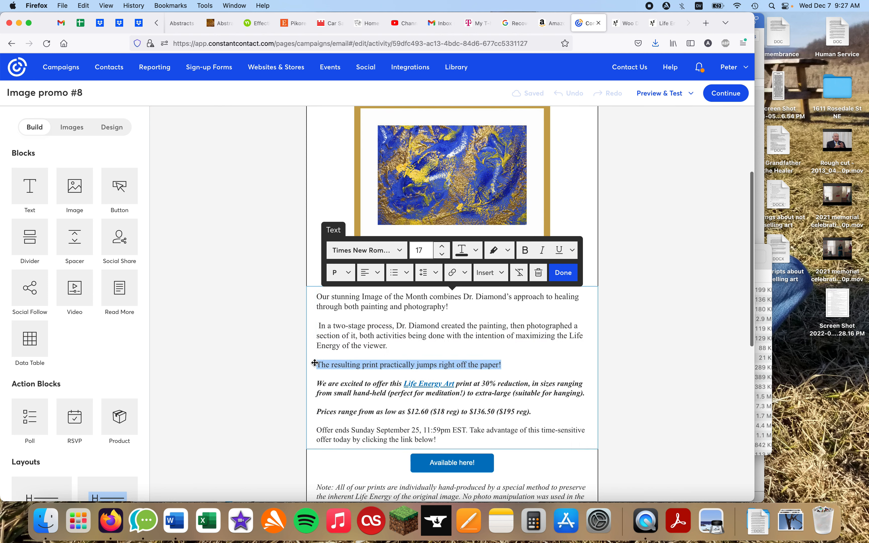
{"action": "scroll", "coordinate": [391, 353], "scroll_direction": "down", "scroll_amount": 4}
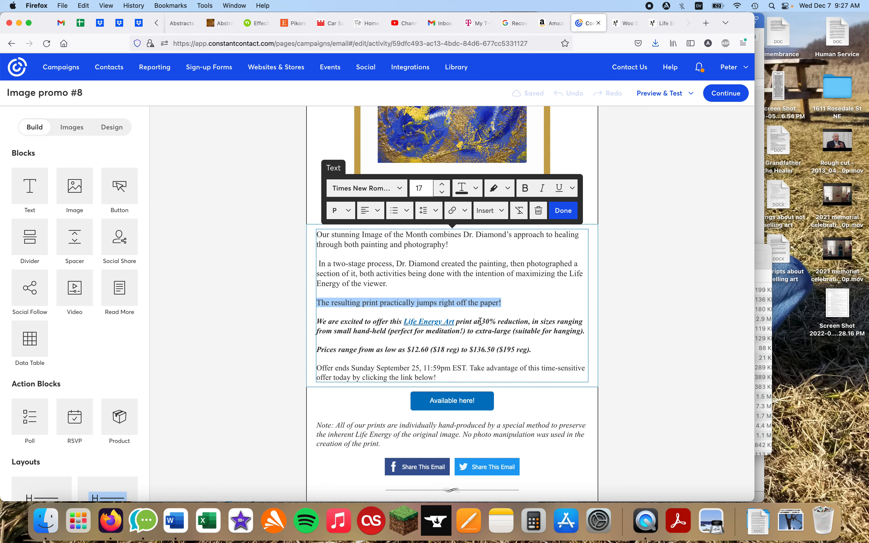
- Review the 30% reduction wording and the offer's end date in the body text, and leave the text block
{"action": "left_click", "coordinate": [470, 331]}
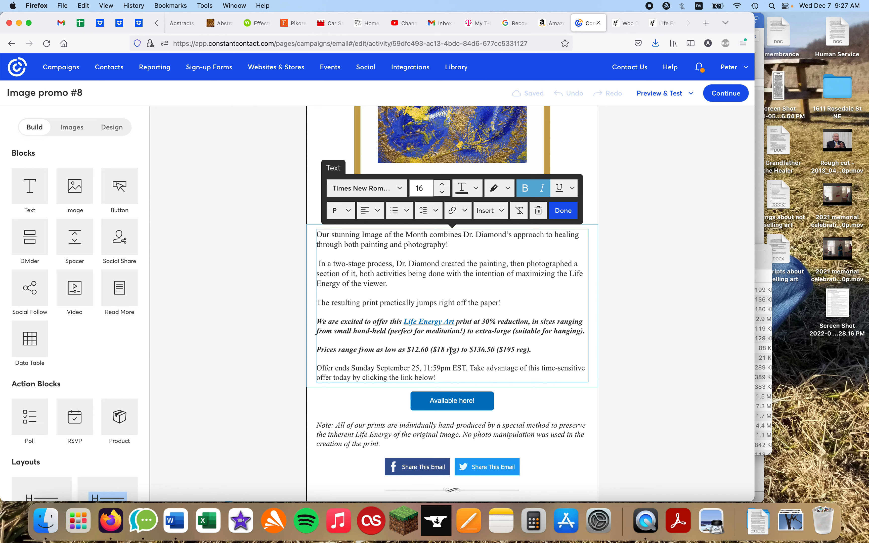
{"action": "left_click_drag", "start_coordinate": [351, 368], "coordinate": [376, 368]}
{"action": "left_click", "coordinate": [413, 370]}
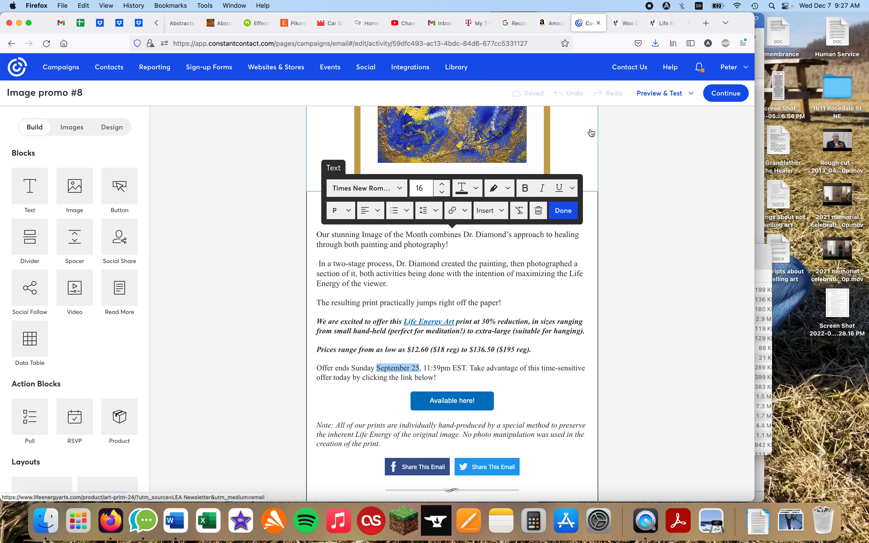
{"action": "left_click", "coordinate": [641, 26]}
{"action": "left_click", "coordinate": [588, 24]}
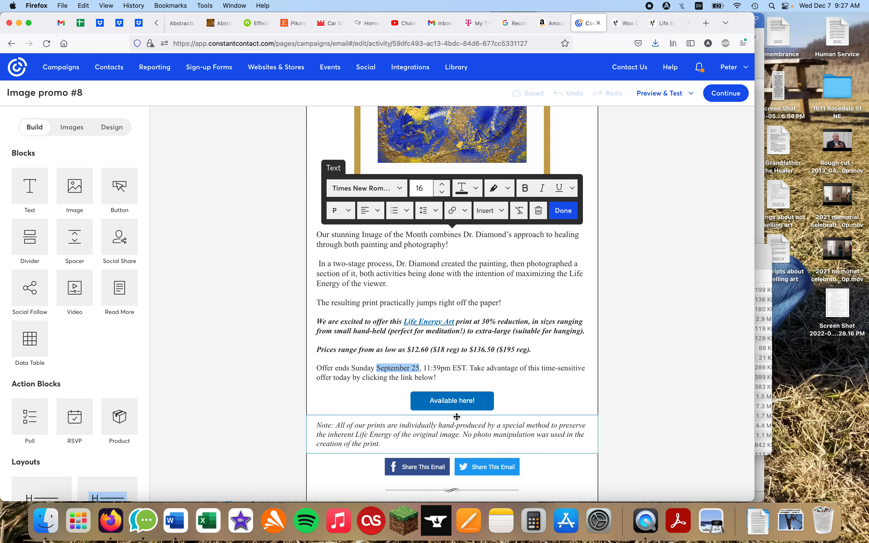
{"action": "scroll", "coordinate": [457, 416], "scroll_direction": "down", "scroll_amount": 1}
{"action": "scroll", "coordinate": [456, 359], "scroll_direction": "up", "scroll_amount": 10}
{"action": "left_click", "coordinate": [682, 262]}
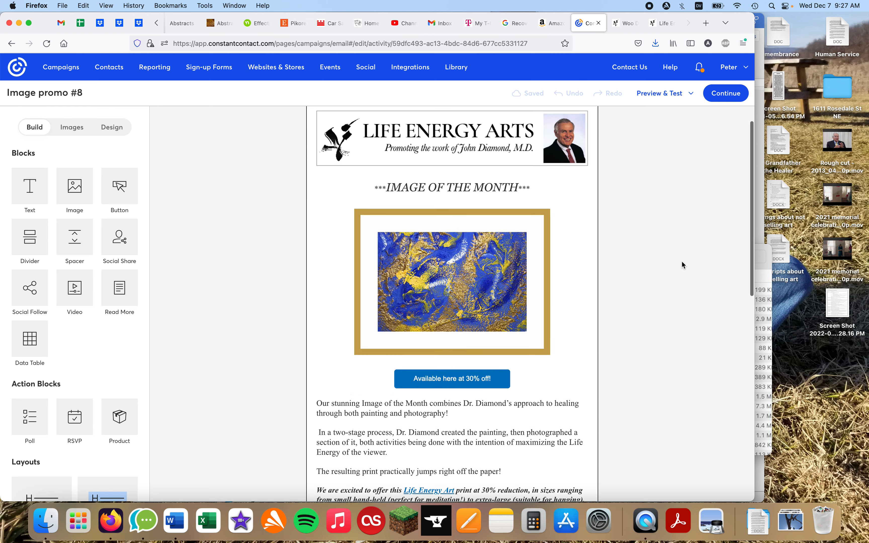
- Open the link of the IMAGE OF THE MONTH heading and select its product address up to the tracking parameters
{"action": "left_click", "coordinate": [475, 218]}
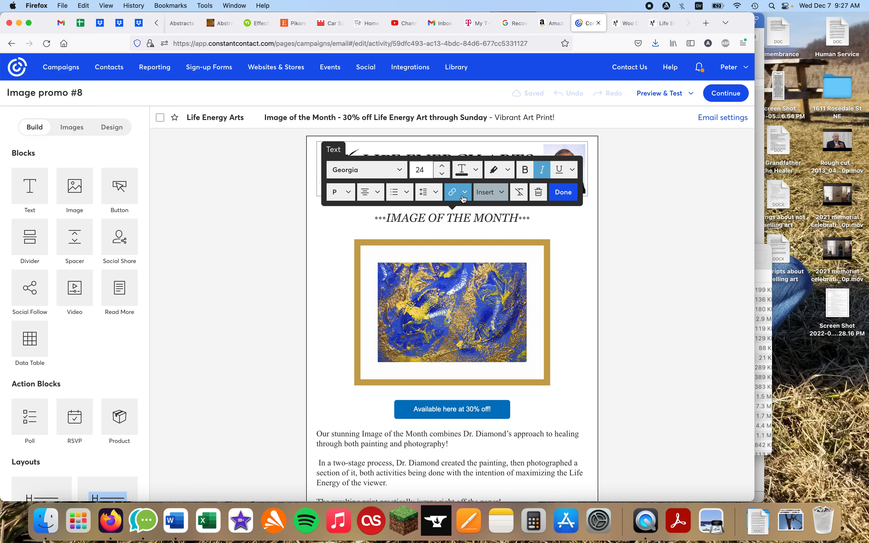
{"action": "left_click", "coordinate": [463, 199]}
{"action": "left_click", "coordinate": [468, 209]}
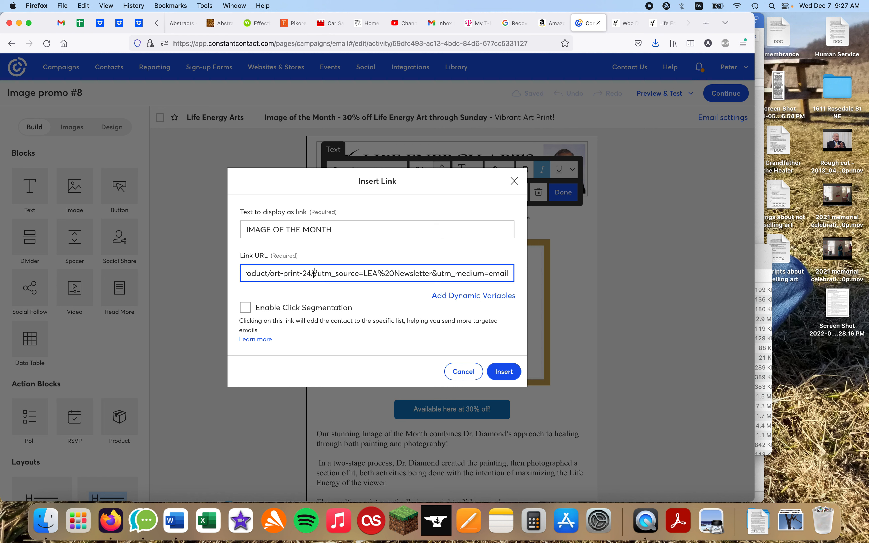
{"action": "mouse_move", "coordinate": [314, 274]}
{"action": "left_mouse_down"}
{"action": "mouse_move", "coordinate": [372, 270]}
{"action": "mouse_move", "coordinate": [314, 274]}
{"action": "left_mouse_up"}
{"action": "left_click_drag", "start_coordinate": [313, 274], "coordinate": [234, 278]}
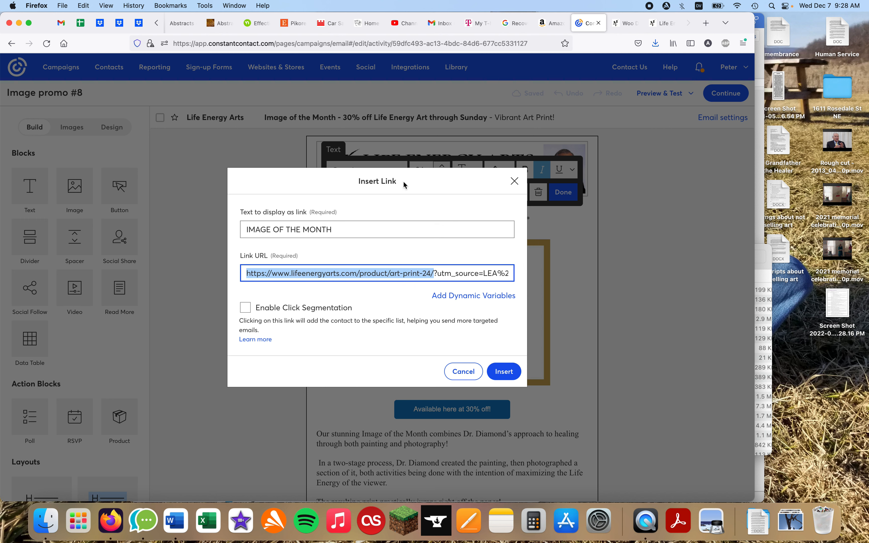
- Switch to the lifeenergyarts.com homepage and open the Abstract #14 product page from the featured products
{"action": "left_click", "coordinate": [661, 23]}
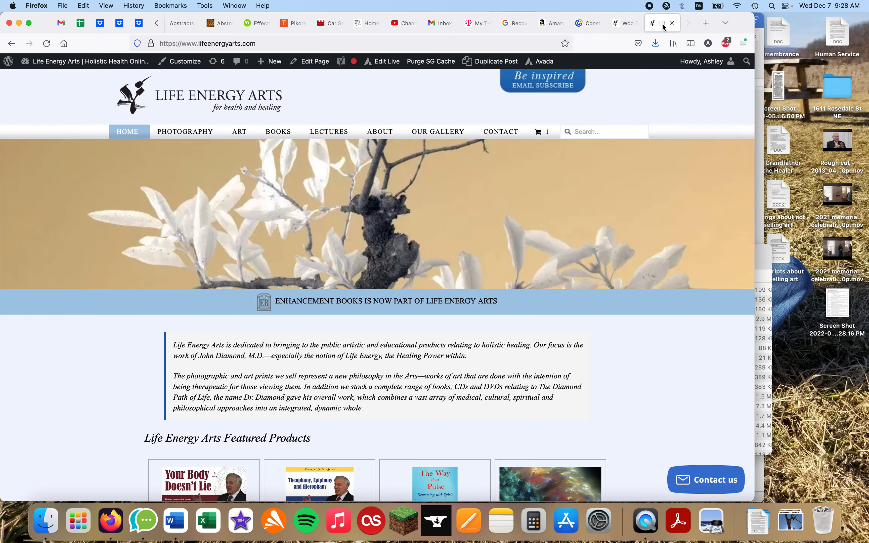
{"action": "scroll", "coordinate": [487, 252], "scroll_direction": "down", "scroll_amount": 5}
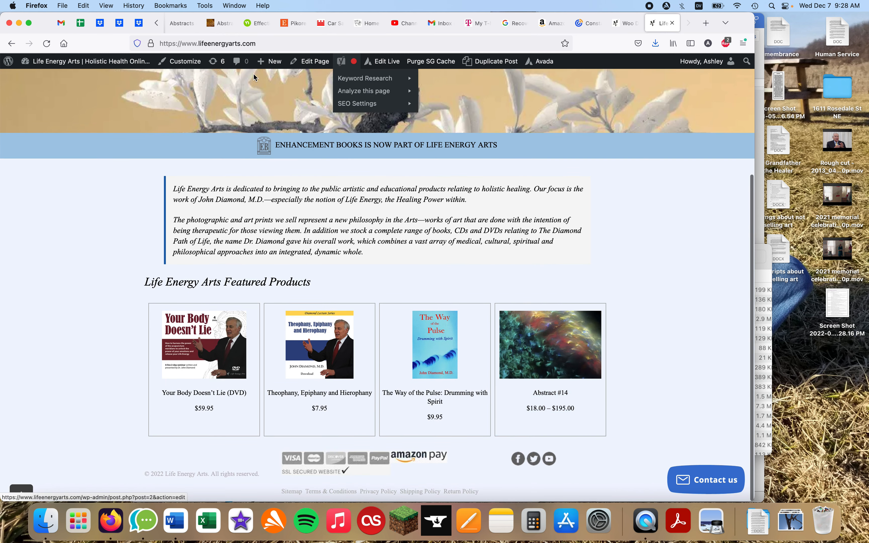
{"action": "scroll", "coordinate": [538, 350], "scroll_direction": "up", "scroll_amount": 5}
{"action": "scroll", "coordinate": [538, 350], "scroll_direction": "down", "scroll_amount": 4}
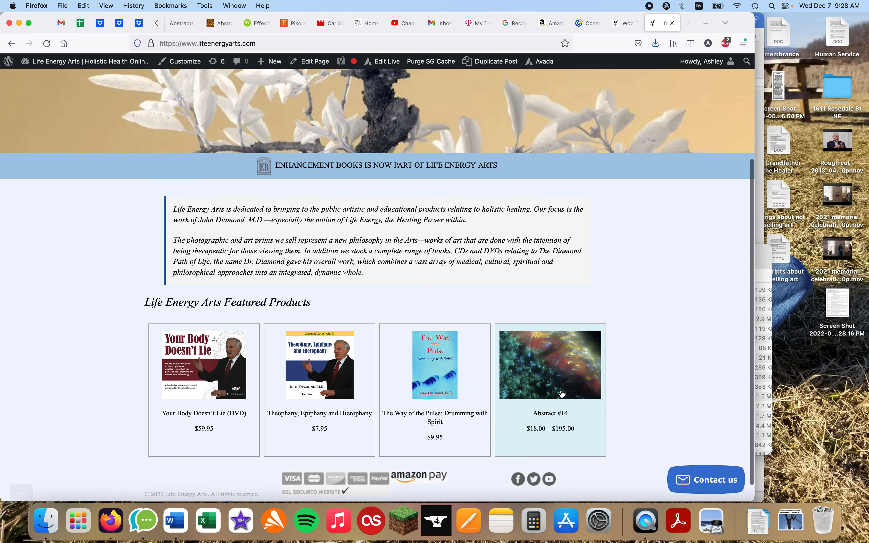
{"action": "left_click", "coordinate": [561, 387]}
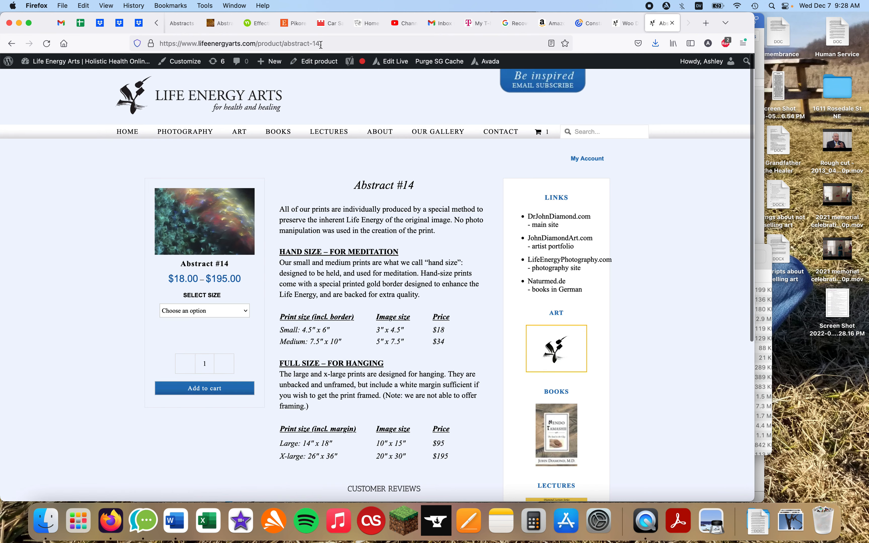
- Change the product page address to abstract-17, load that page and copy its full URL
{"action": "left_click", "coordinate": [322, 45]}
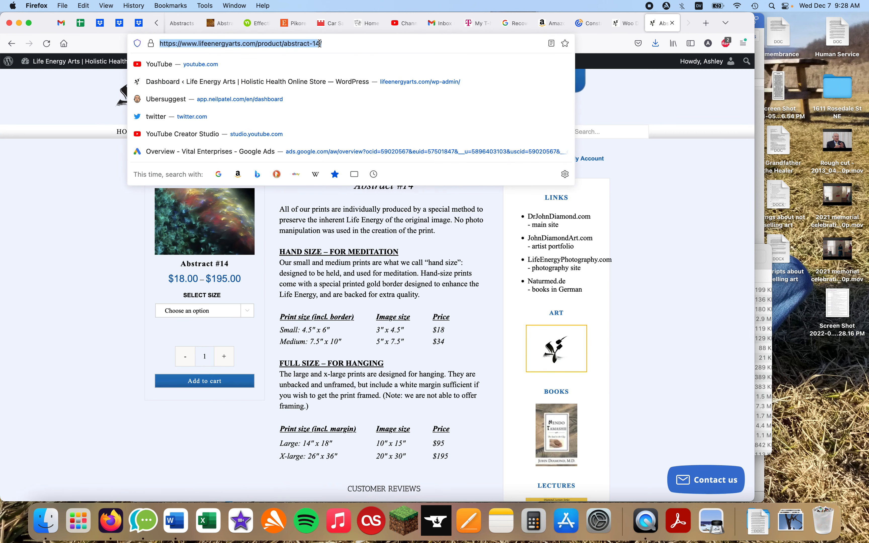
{"action": "left_click", "coordinate": [322, 44]}
{"action": "key", "text": "BackSpace"}
{"action": "type", "text": "7"}
{"action": "key", "text": "Return"}
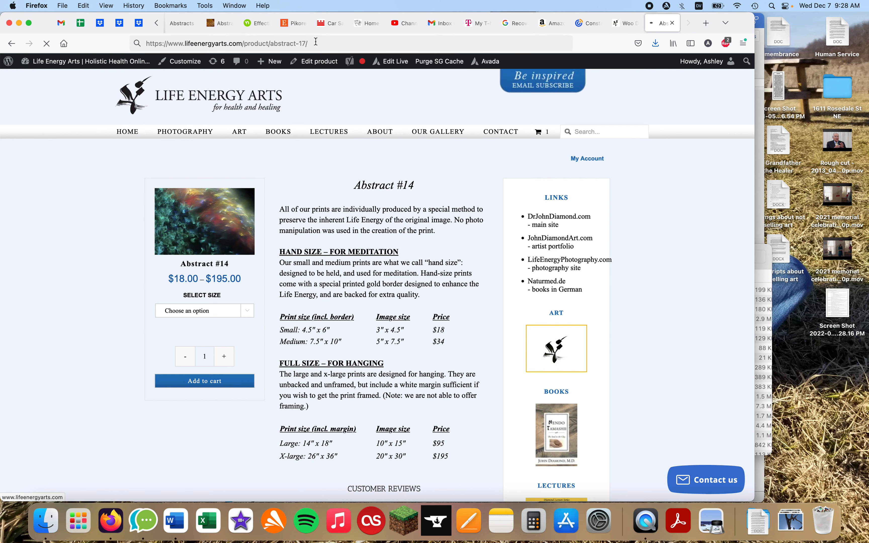
{"action": "right_click", "coordinate": [297, 43]}
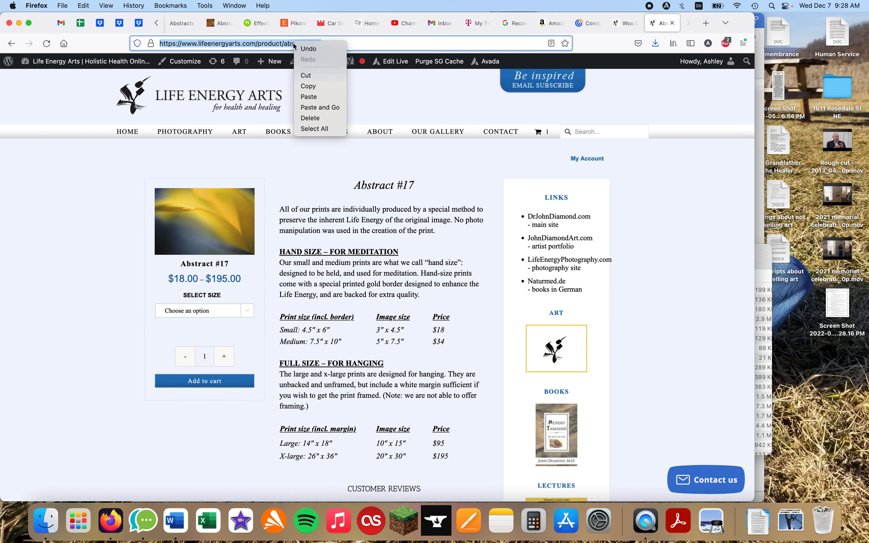
{"action": "left_click", "coordinate": [308, 86]}
- Return to the Image promo #8 email, paste the abstract-17 URL over the heading link's product address and cancel the link change
{"action": "left_click", "coordinate": [627, 23]}
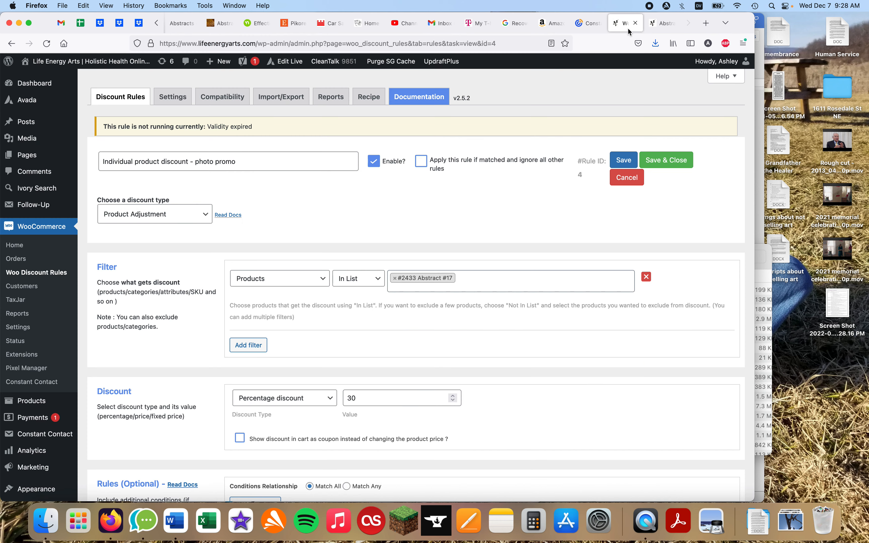
{"action": "left_click", "coordinate": [591, 24]}
{"action": "right_click", "coordinate": [341, 279]}
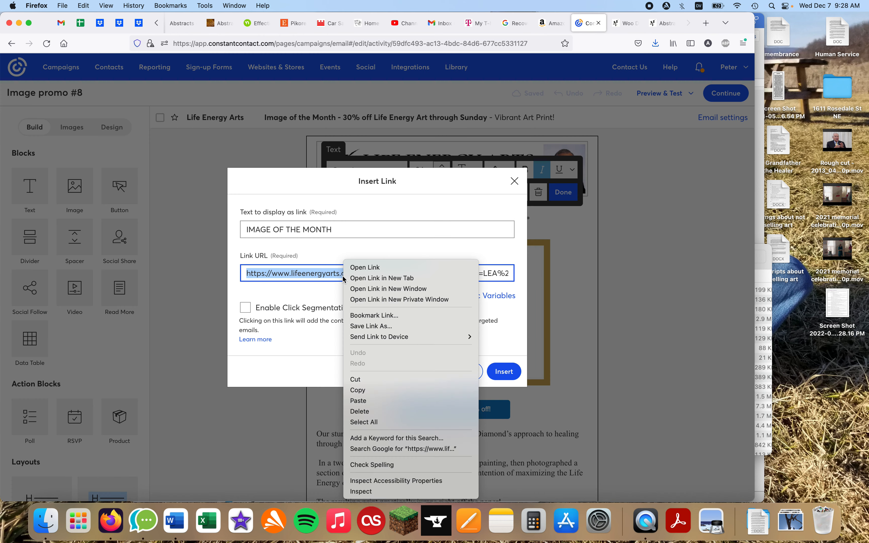
{"action": "left_click", "coordinate": [359, 400]}
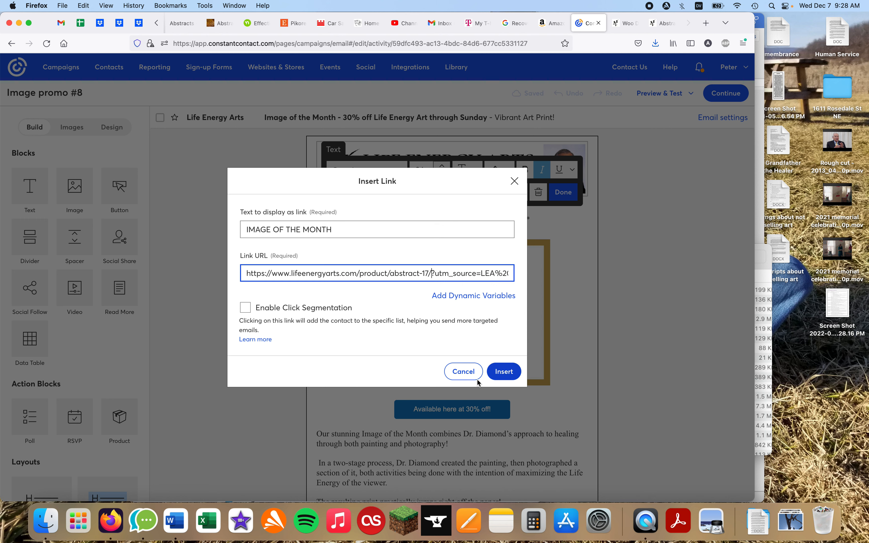
{"action": "left_click", "coordinate": [466, 376]}
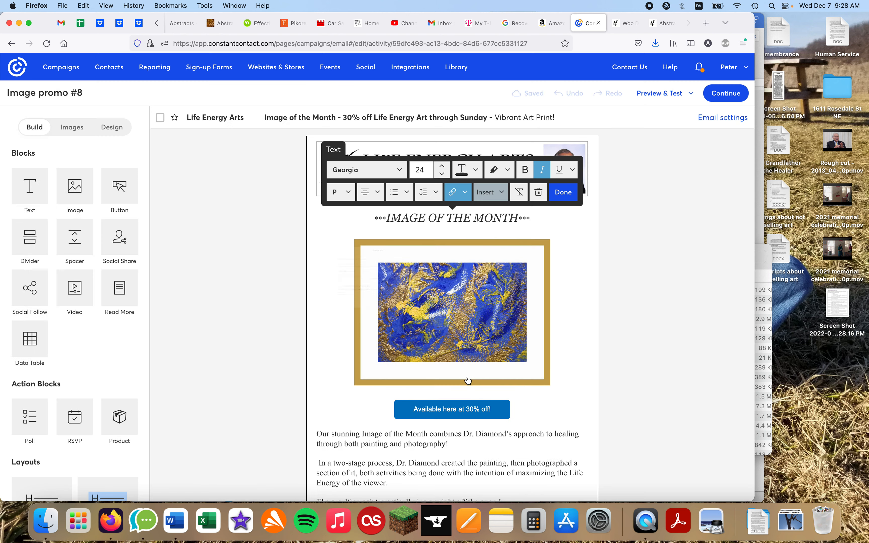
- Open the framed image's link, select its product address up to the tracking parameters, and close the link settings without saving
{"action": "left_click", "coordinate": [446, 324]}
{"action": "left_click", "coordinate": [413, 222]}
{"action": "left_click", "coordinate": [416, 237]}
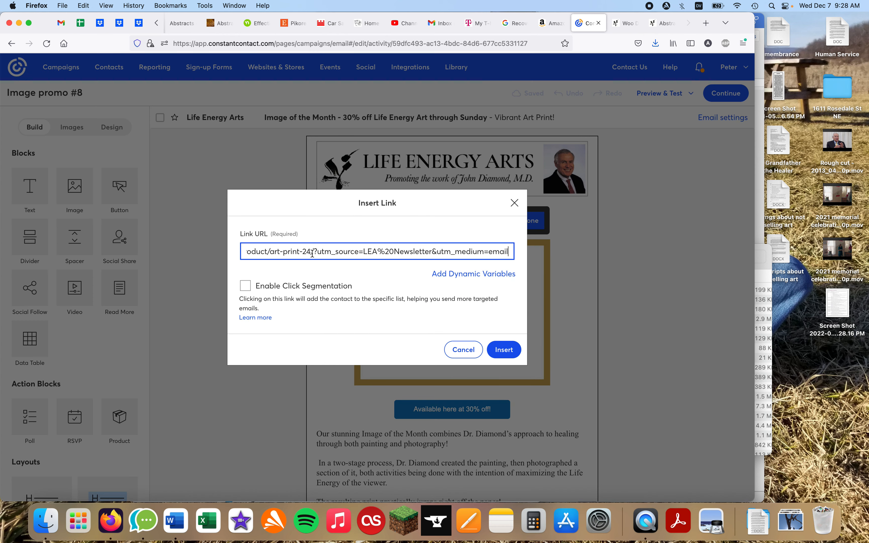
{"action": "left_click_drag", "start_coordinate": [314, 253], "coordinate": [197, 253]}
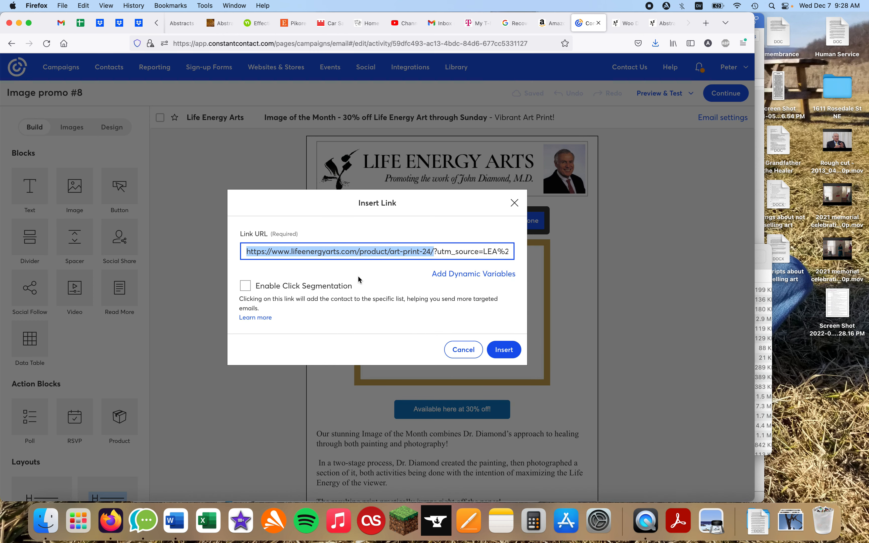
{"action": "left_click", "coordinate": [618, 320]}
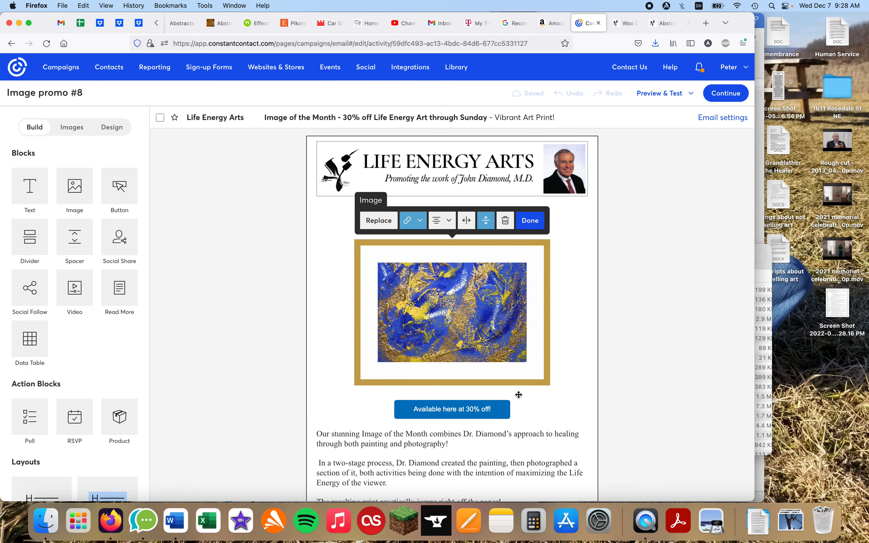
- Check the link options of the "Available here at 30% off!" button and select text in the Life Energy Art link of the offer paragraph
{"action": "left_click", "coordinate": [483, 409]}
{"action": "left_click", "coordinate": [487, 383]}
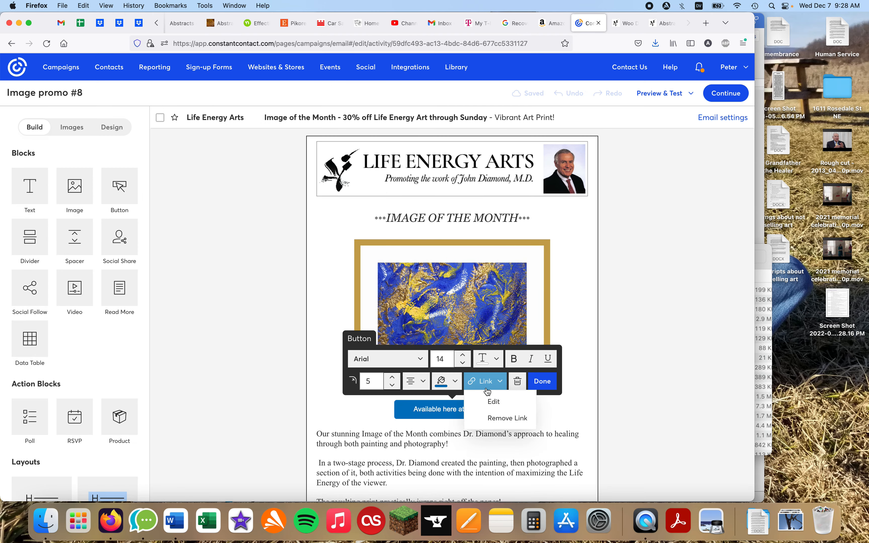
{"action": "left_click", "coordinate": [616, 366]}
{"action": "scroll", "coordinate": [644, 361], "scroll_direction": "down", "scroll_amount": 6}
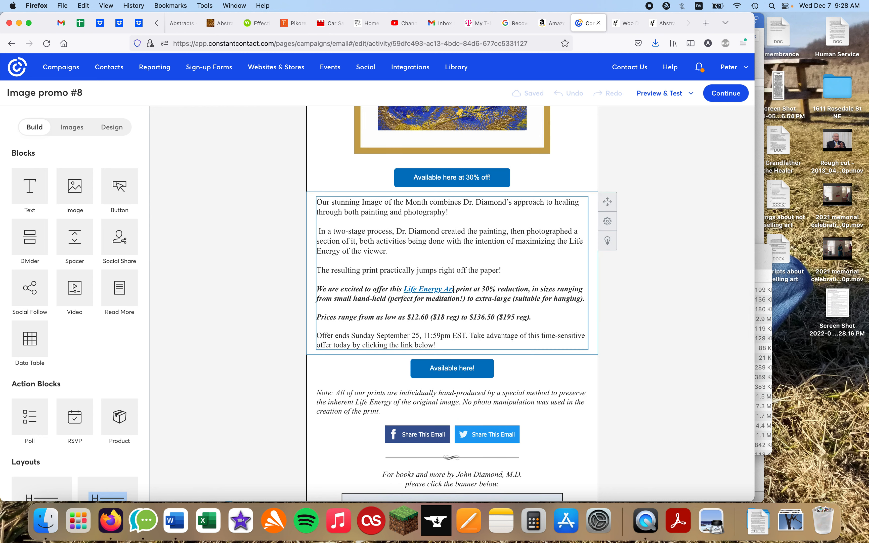
{"action": "left_click_drag", "start_coordinate": [454, 289], "coordinate": [443, 289]}
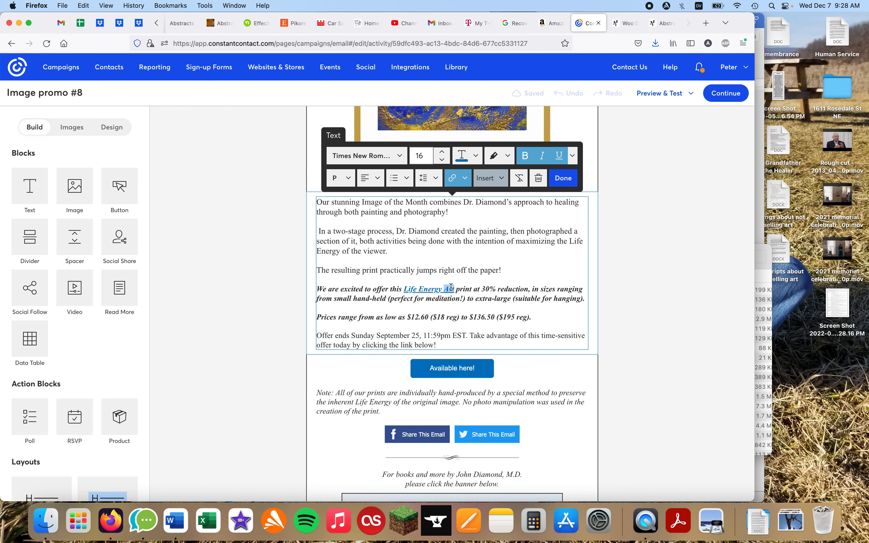
- Open drjohndiamond.com in a new tab, view its Art and Photography works pages, select the photography page's address and close the tab
{"action": "left_click", "coordinate": [706, 24]}
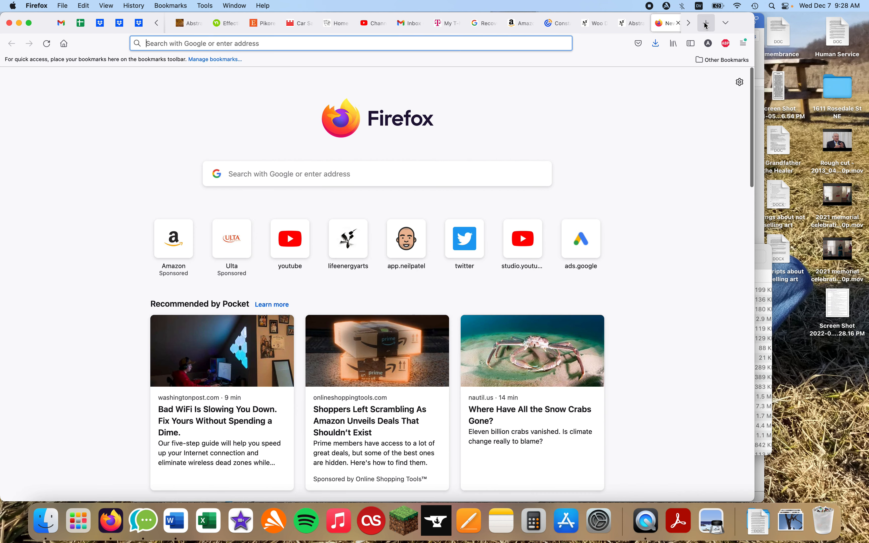
{"action": "type", "text": "drjohndiamond.com"}
{"action": "key", "text": "Return"}
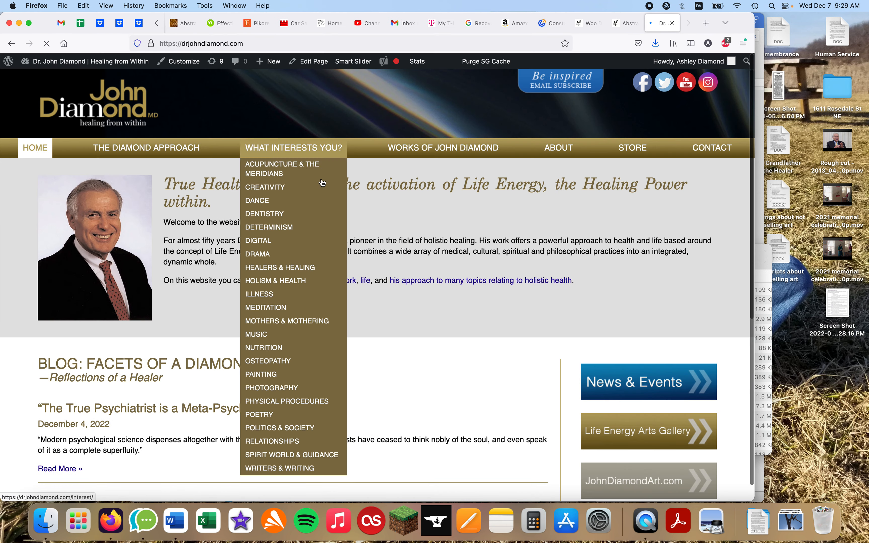
{"action": "mouse_move", "coordinate": [416, 149]}
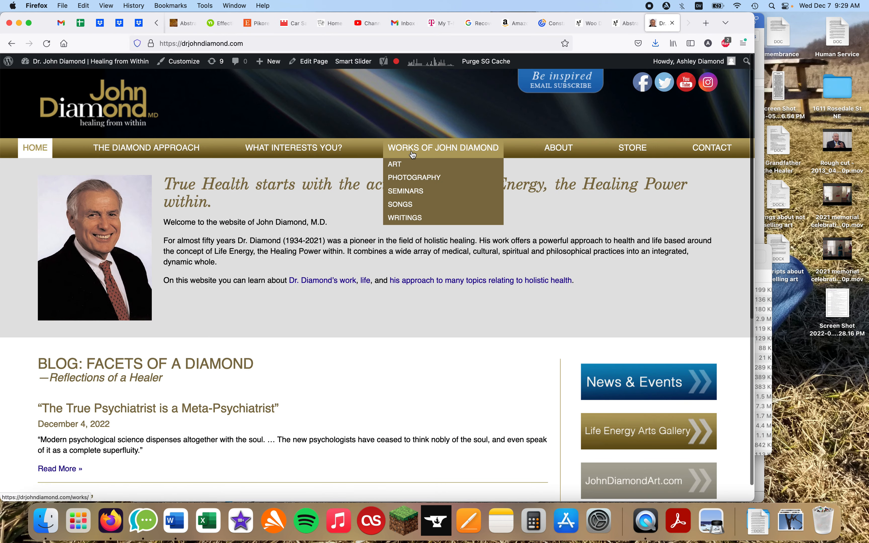
{"action": "left_click", "coordinate": [406, 167]}
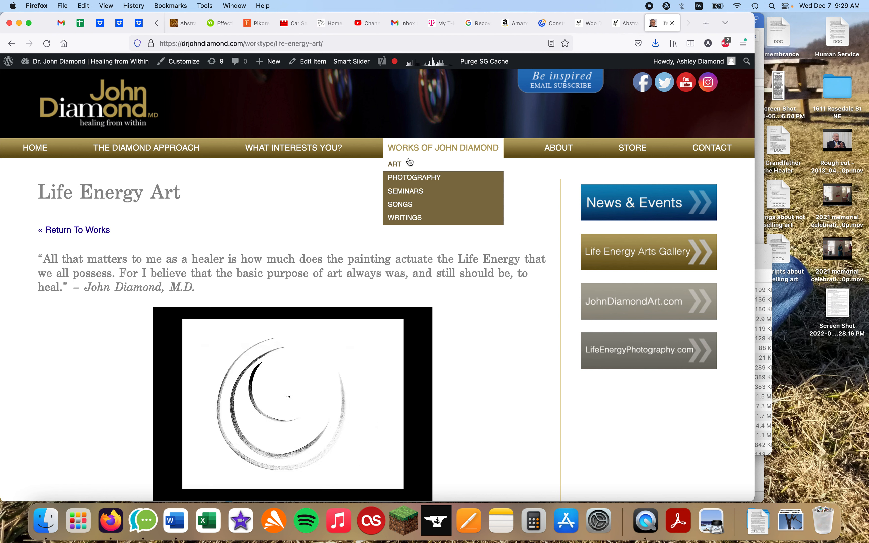
{"action": "left_click", "coordinate": [407, 180]}
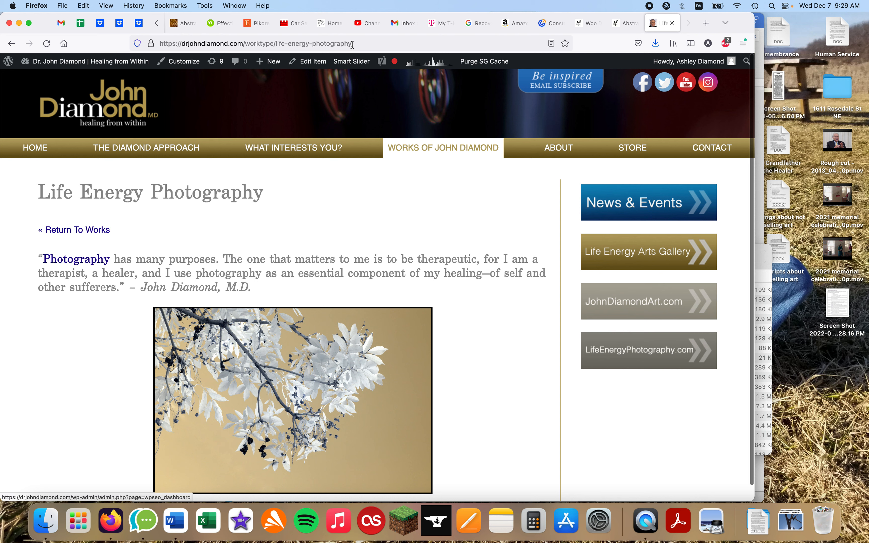
{"action": "left_click", "coordinate": [327, 42]}
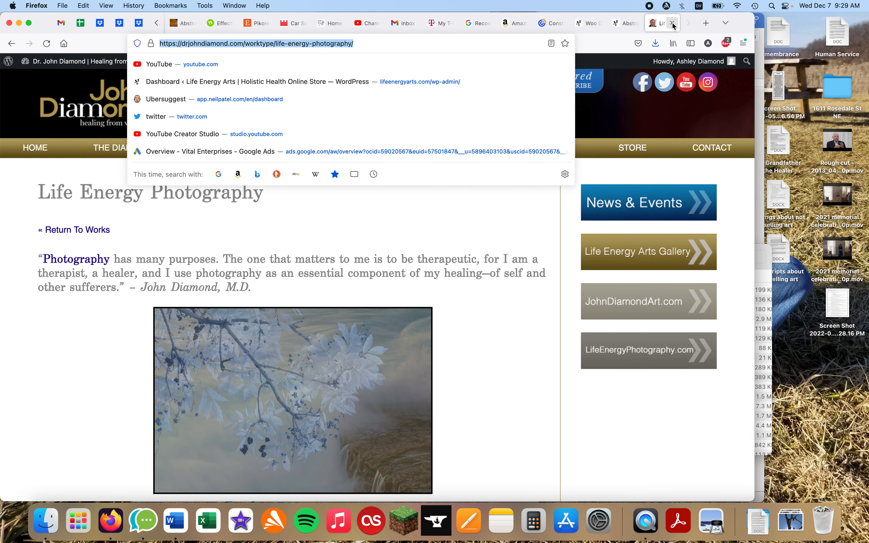
{"action": "key", "text": "super+w"}
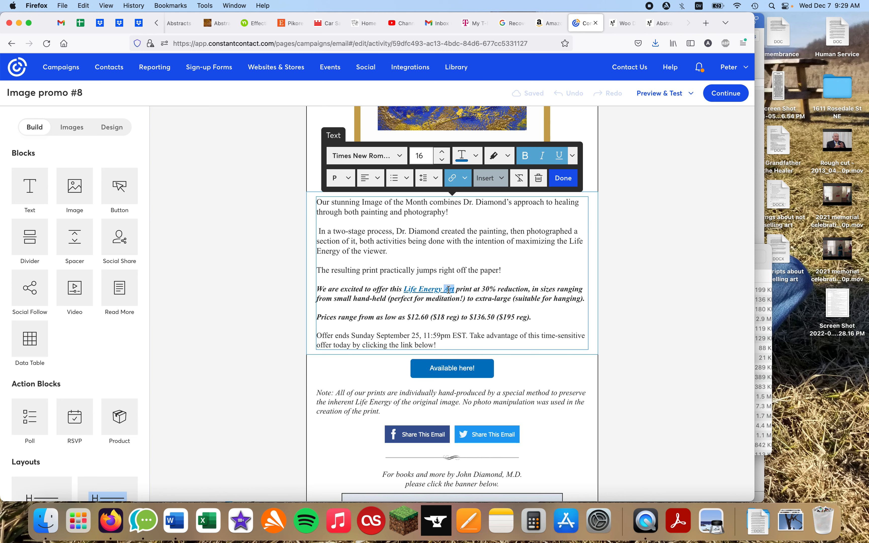
- Open the Life Energy Art link's settings, select its address up to the tracking parameters and reinsert the link as it is
{"action": "left_click", "coordinate": [465, 178]}
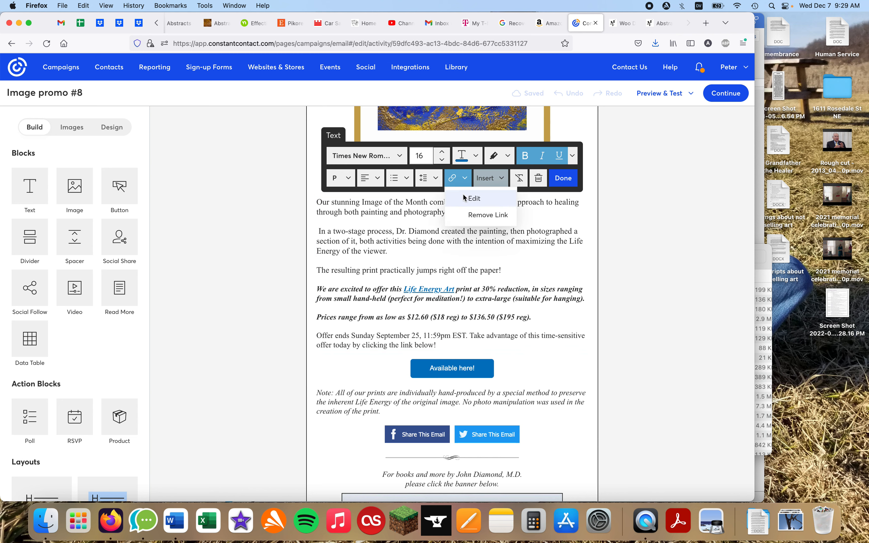
{"action": "left_click", "coordinate": [473, 197]}
{"action": "left_click_drag", "start_coordinate": [316, 275], "coordinate": [200, 277]}
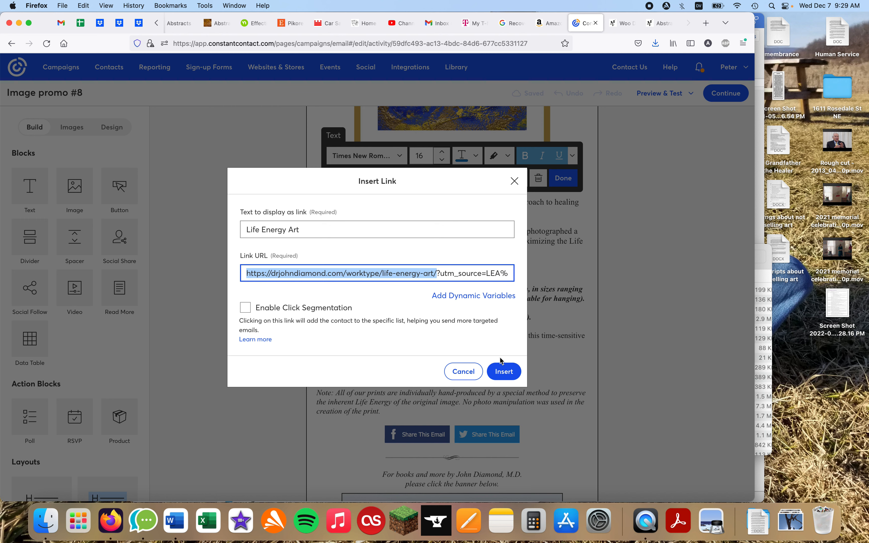
{"action": "left_click", "coordinate": [504, 372]}
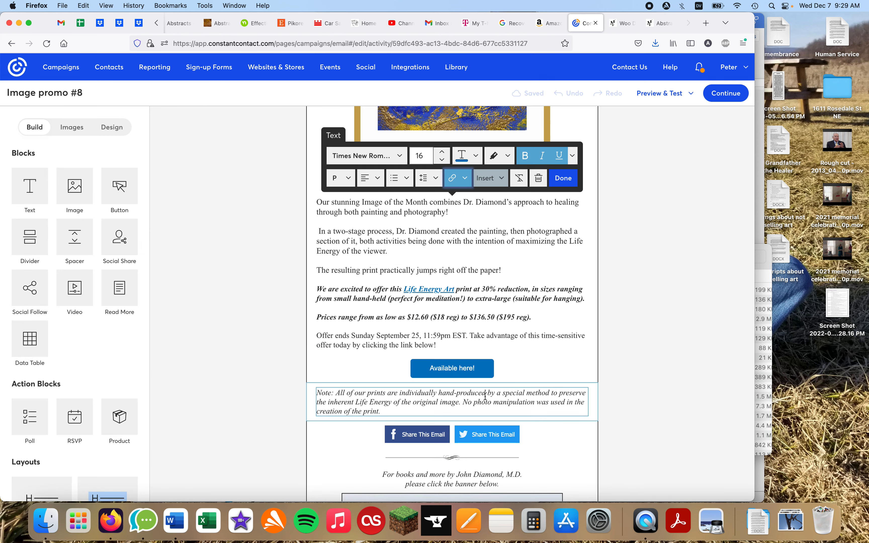
- Check the link address behind the "Available here!" button, reinsert it as it is and finish editing the button
{"action": "left_click", "coordinate": [462, 370]}
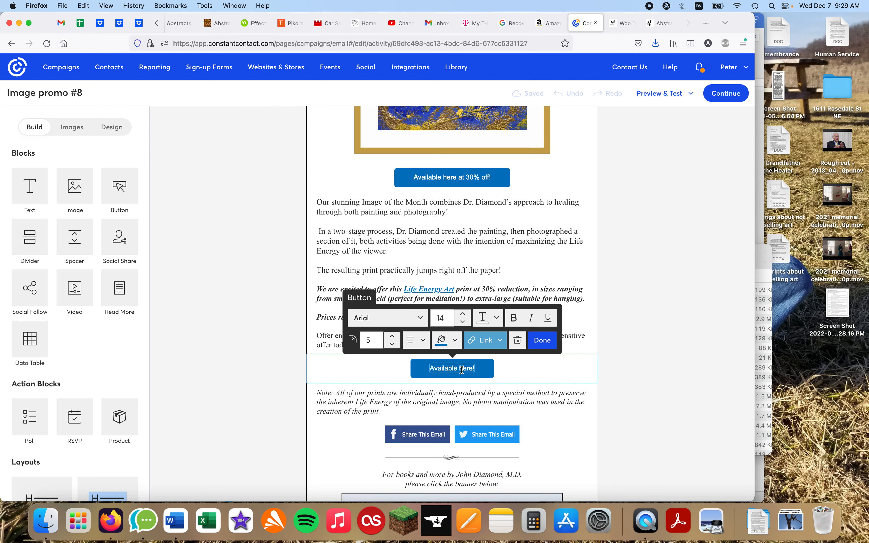
{"action": "left_click", "coordinate": [491, 343]}
{"action": "left_click", "coordinate": [489, 359]}
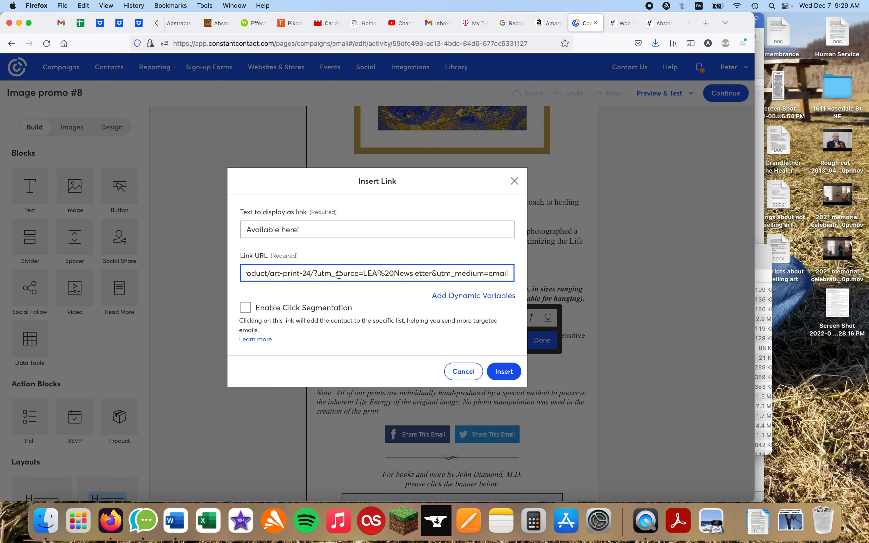
{"action": "left_click", "coordinate": [504, 371]}
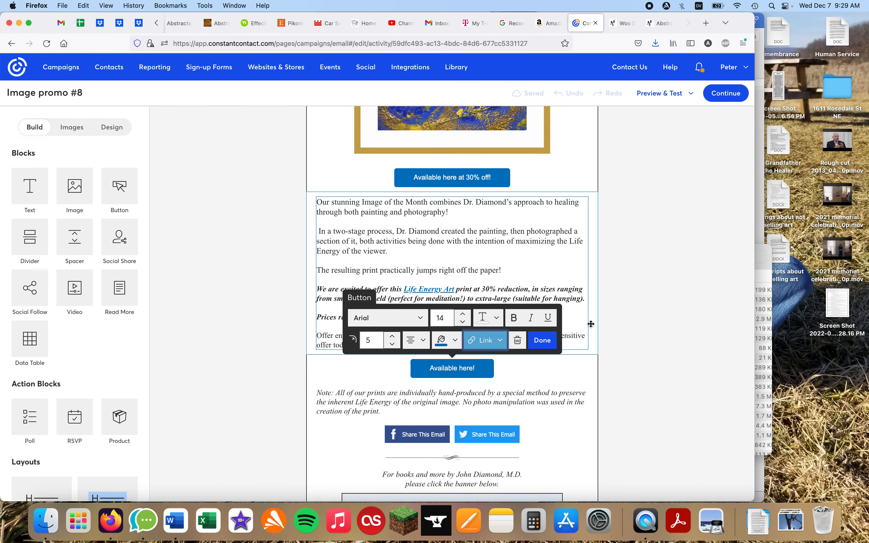
{"action": "left_click", "coordinate": [542, 344]}
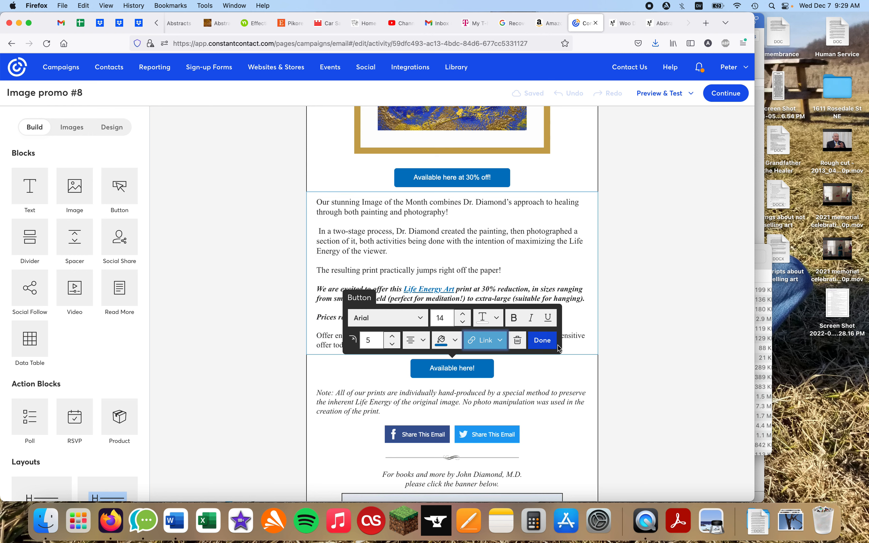
- Look over the rest of the email and continue to its recipient and scheduling page
{"action": "scroll", "coordinate": [628, 263], "scroll_direction": "down", "scroll_amount": 5}
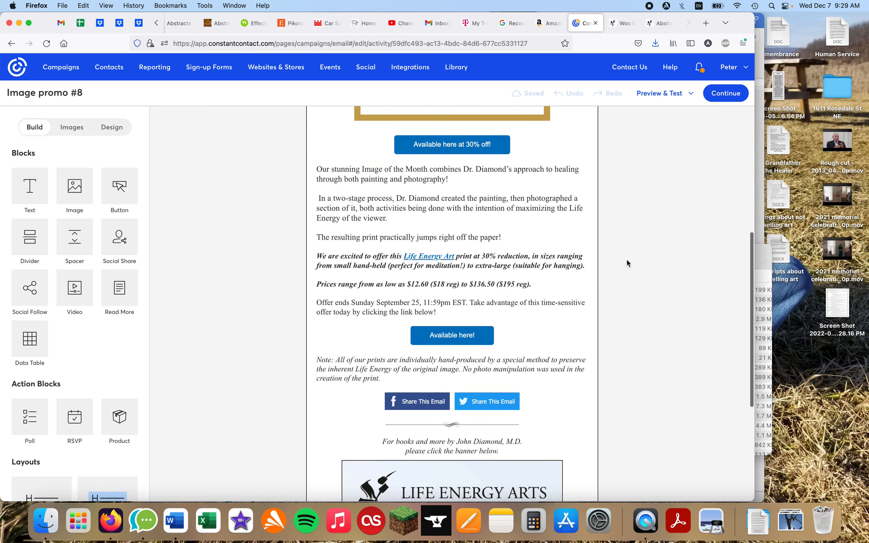
{"action": "scroll", "coordinate": [627, 264], "scroll_direction": "up", "scroll_amount": 10}
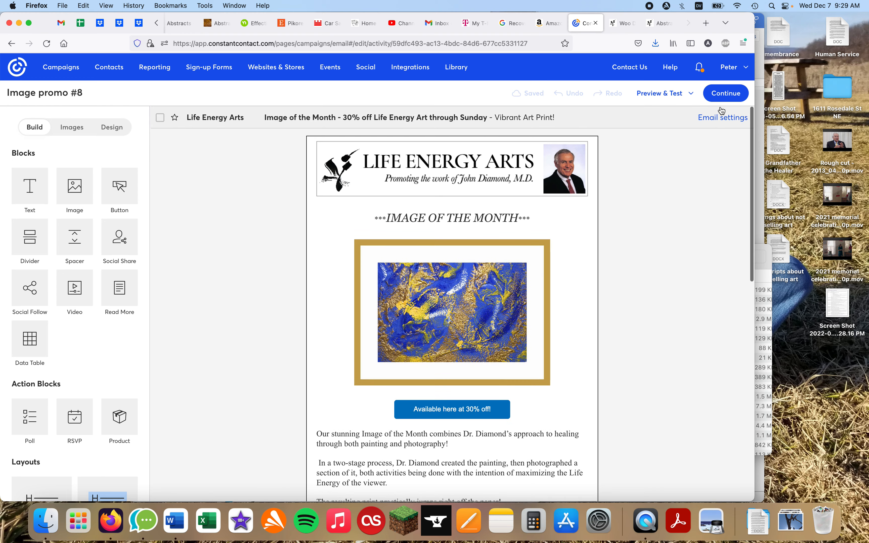
{"action": "left_click", "coordinate": [725, 94]}
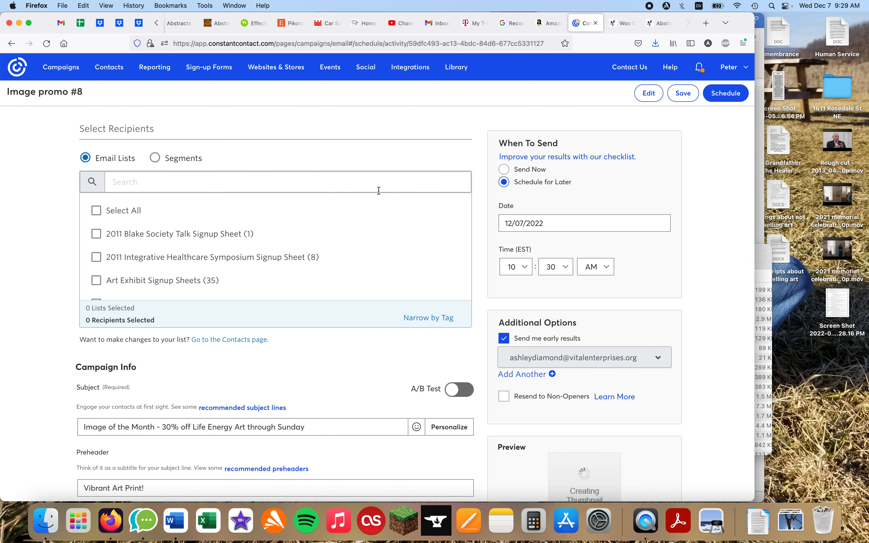
- Select all email lists except "LEA gallery (local, no DrJD emails please)", "Local Galleries & Press" and "Local galleries & press - permission needed"
{"action": "left_click", "coordinate": [97, 210]}
{"action": "scroll", "coordinate": [144, 259], "scroll_direction": "down", "scroll_amount": 5}
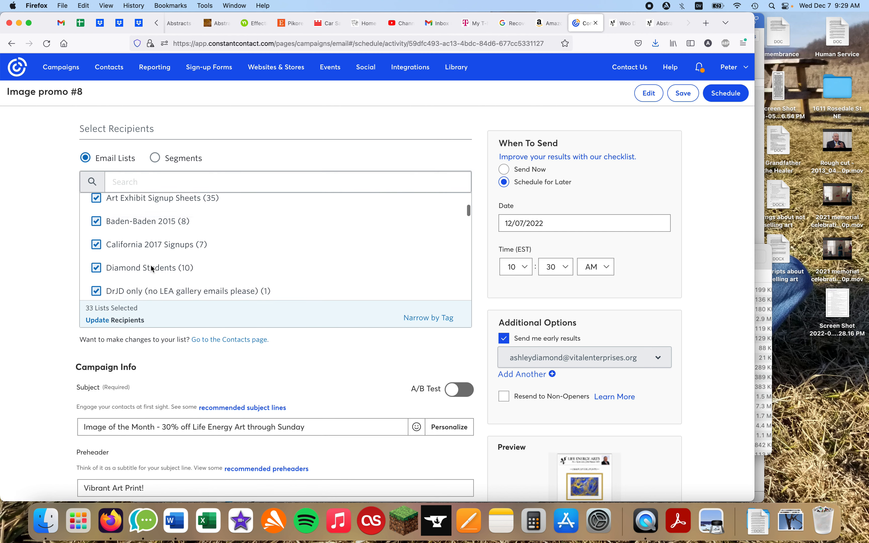
{"action": "scroll", "coordinate": [153, 269], "scroll_direction": "down", "scroll_amount": 5}
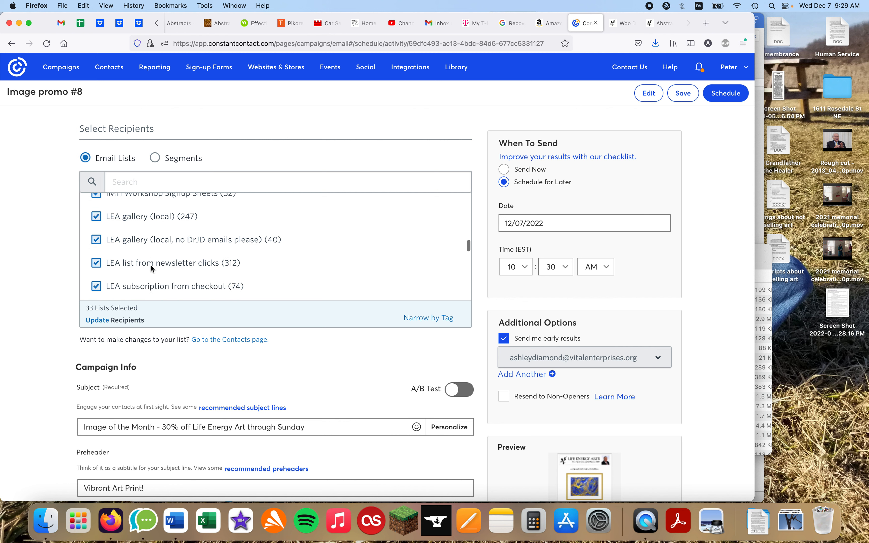
{"action": "left_click", "coordinate": [97, 240]}
{"action": "scroll", "coordinate": [134, 246], "scroll_direction": "down", "scroll_amount": 5}
{"action": "left_click", "coordinate": [97, 242]}
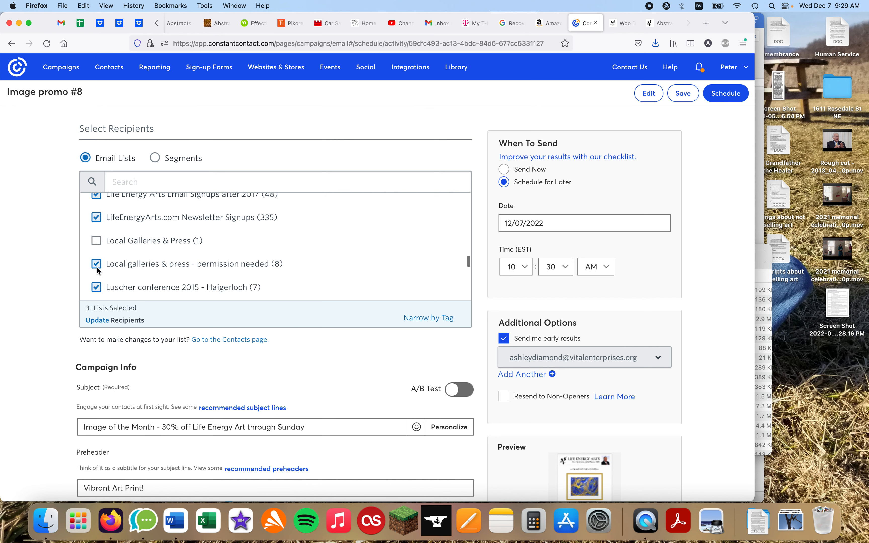
{"action": "left_click", "coordinate": [97, 269]}
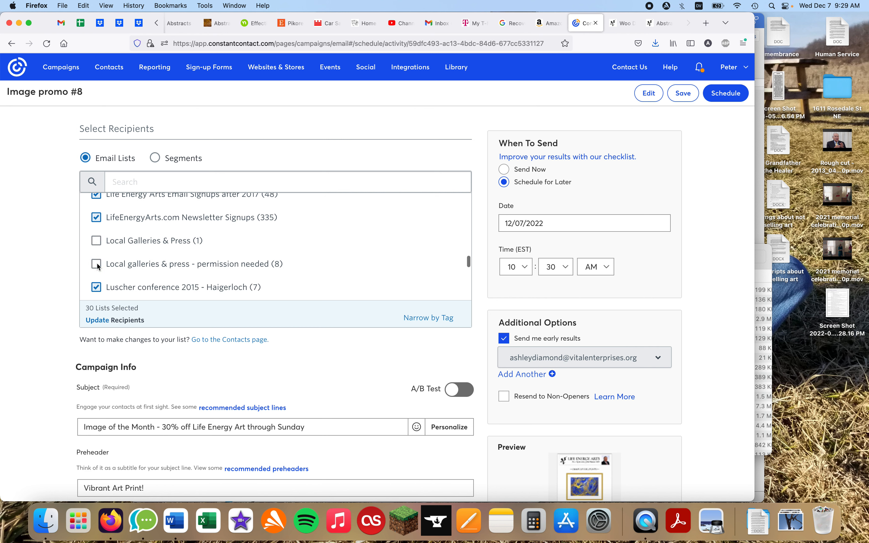
- Set the email's send date to 01/25/2023 and its send time to 4:00 PM
{"action": "left_click", "coordinate": [528, 222]}
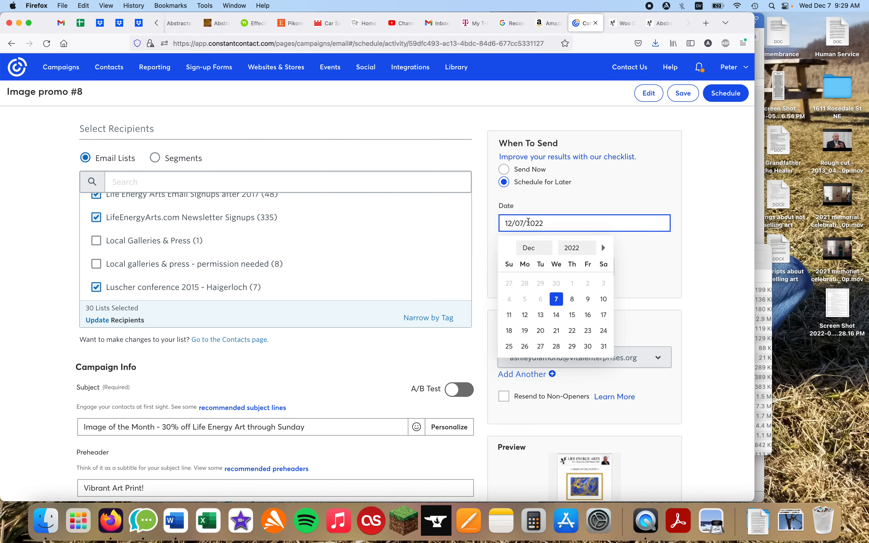
{"action": "left_click", "coordinate": [604, 248]}
{"action": "left_click", "coordinate": [556, 330]}
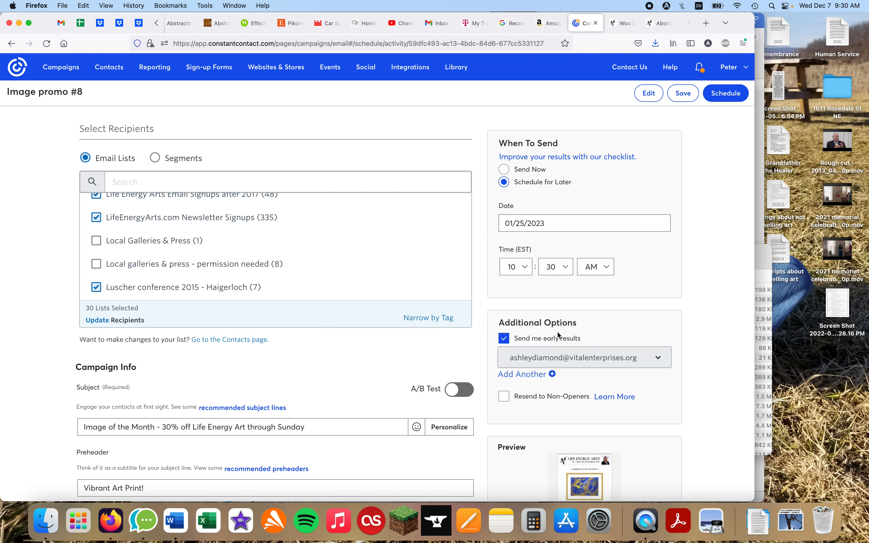
{"action": "left_click", "coordinate": [525, 271]}
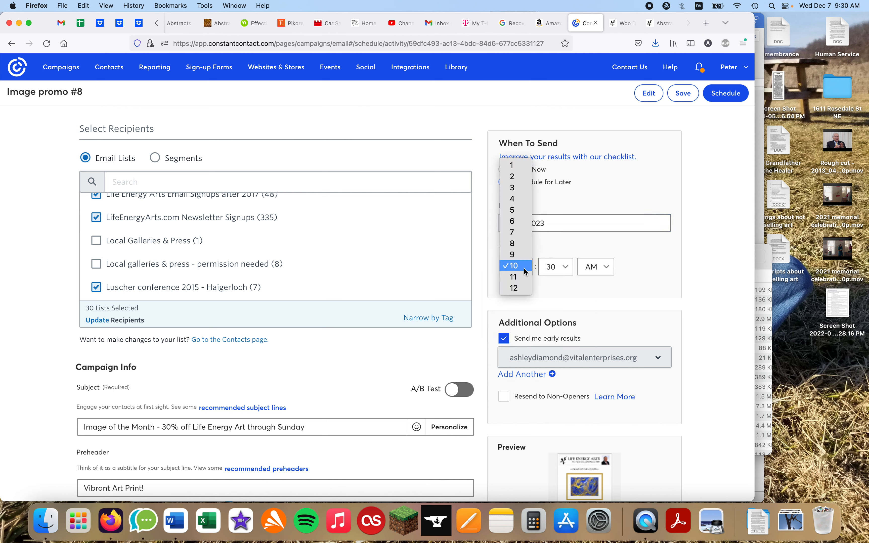
{"action": "left_click", "coordinate": [511, 199]}
{"action": "left_click", "coordinate": [548, 272]}
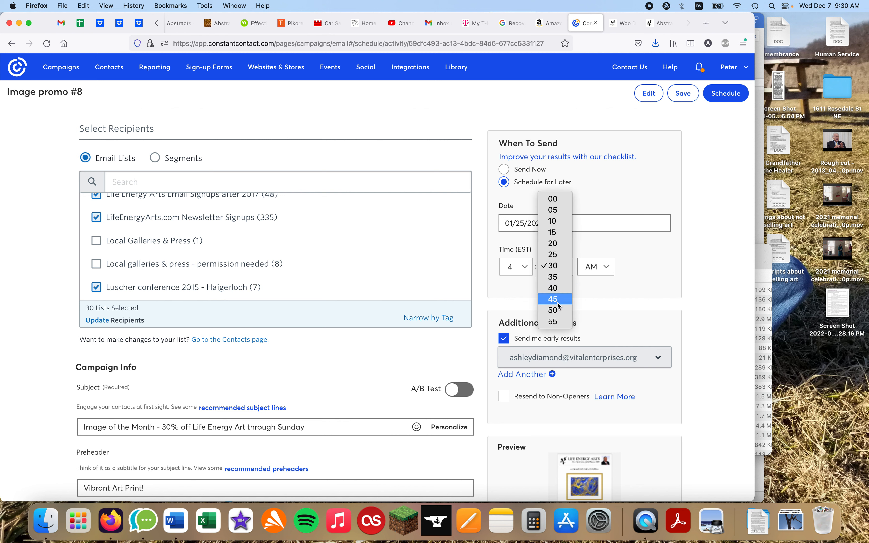
{"action": "left_click", "coordinate": [547, 199]}
{"action": "left_click", "coordinate": [598, 273]}
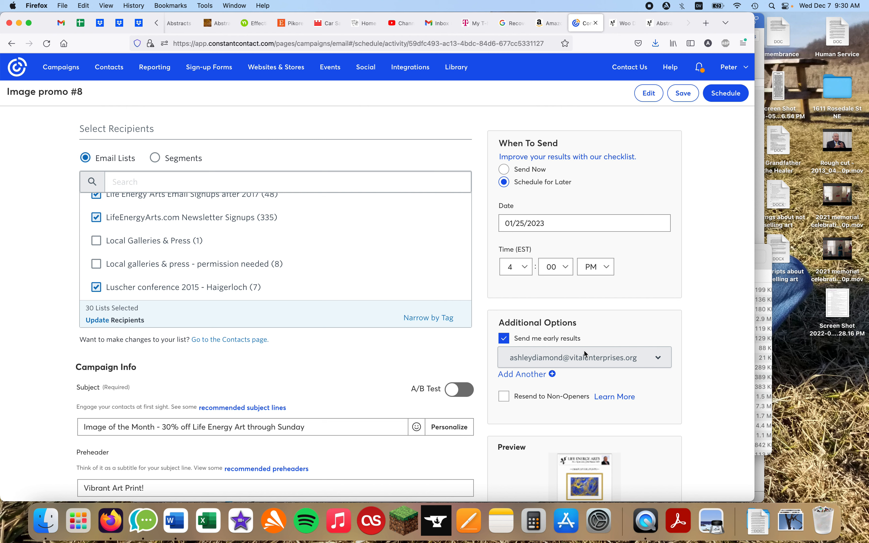
- View the available addresses for early results, keep the selected one, and go to the campaigns list
{"action": "left_click", "coordinate": [585, 359]}
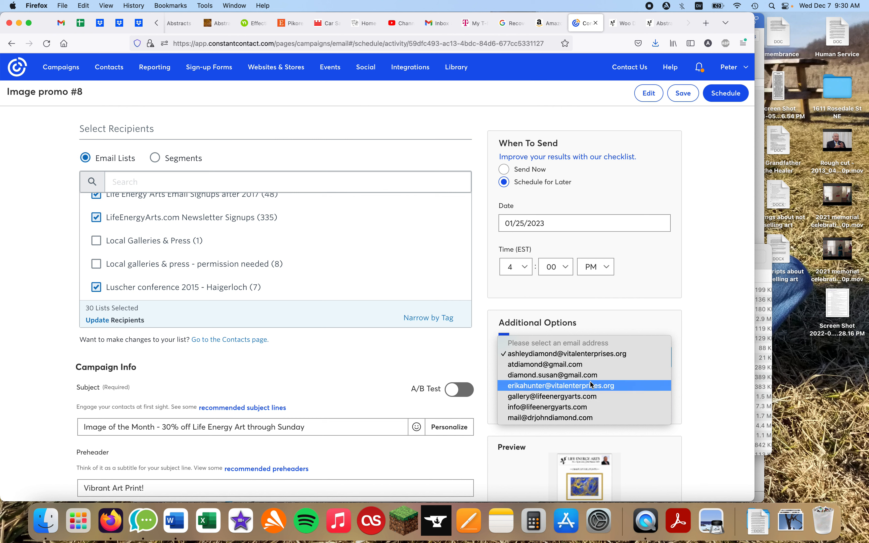
{"action": "left_click", "coordinate": [686, 326]}
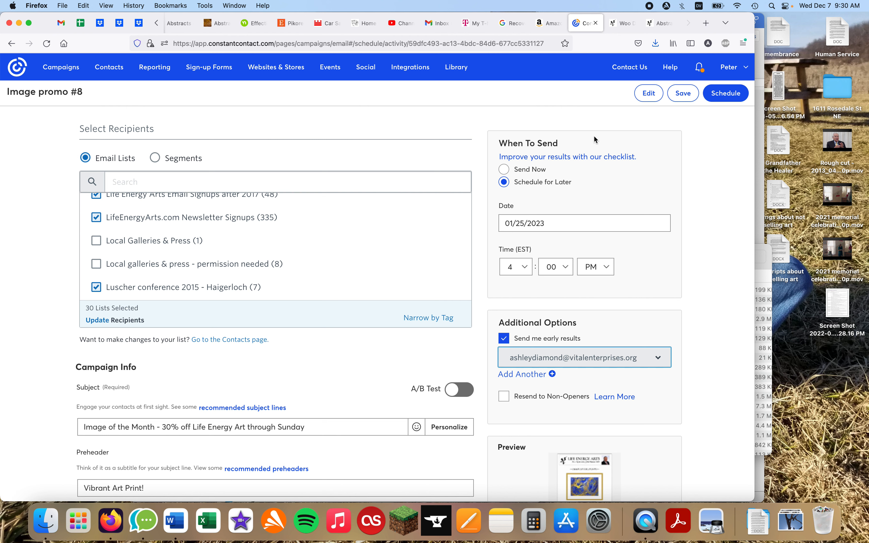
{"action": "left_click", "coordinate": [72, 68]}
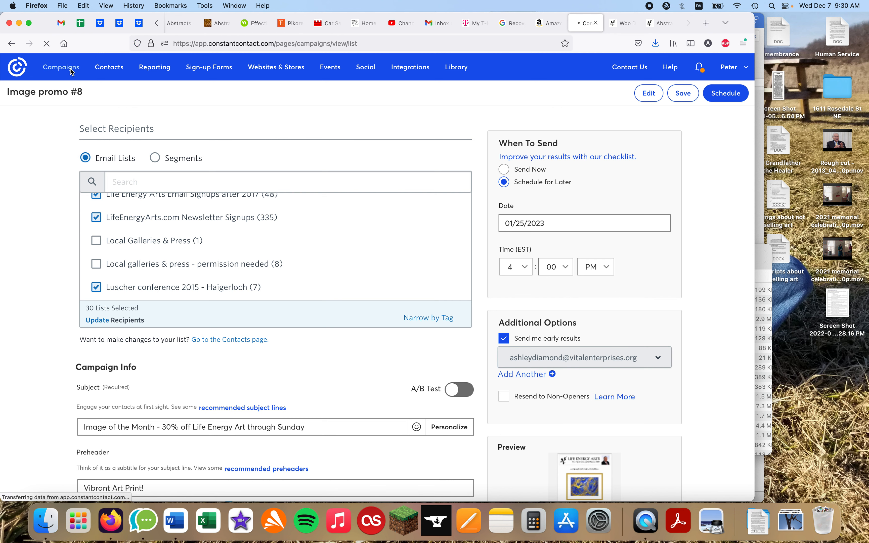